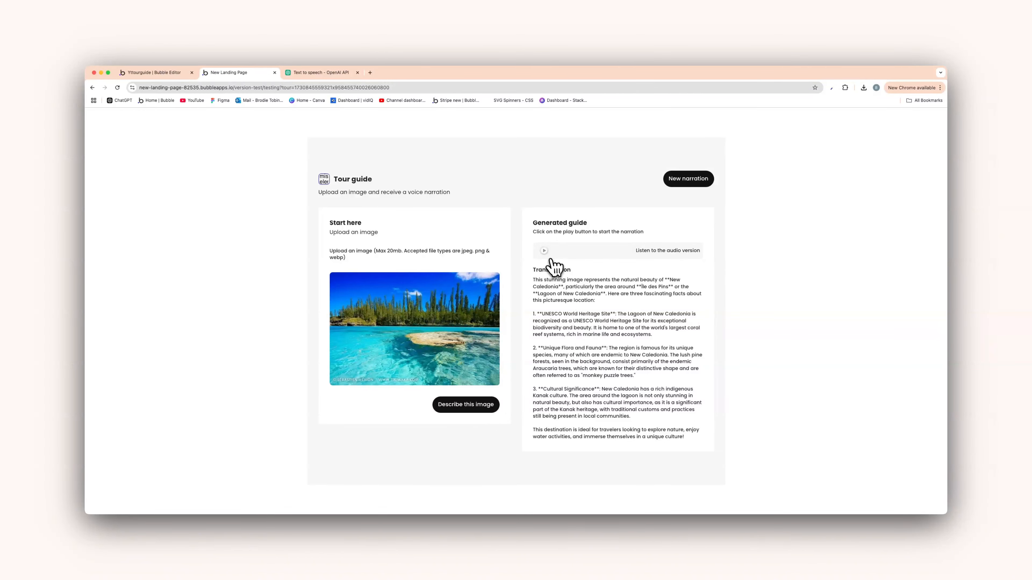
# Play the generated New Caledonia audio narration in the Tour guide preview
pyautogui.click(544, 250)
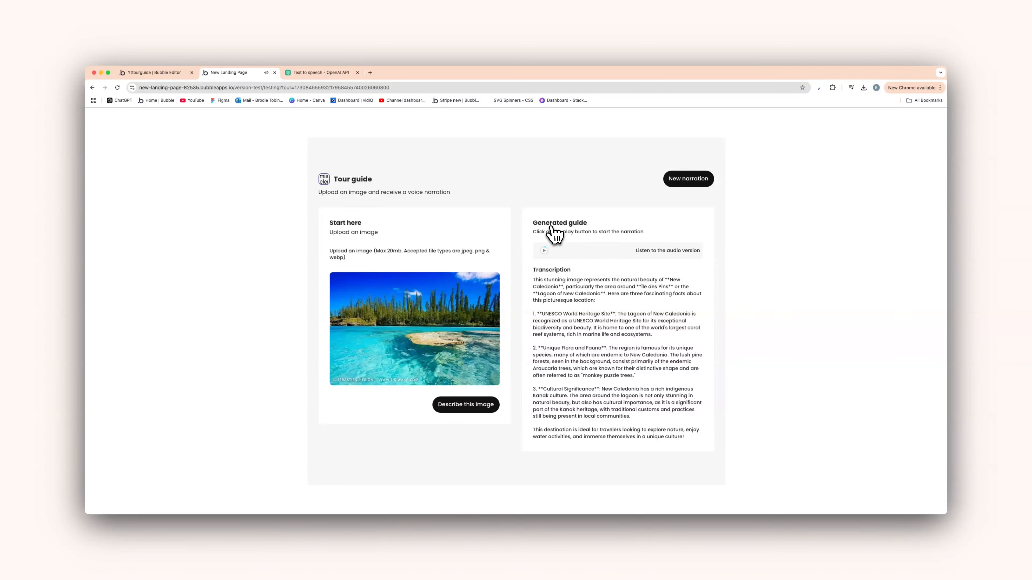
# Back in the editor, add a blank page named 'tour' from the Page dropdown
pyautogui.click(156, 74)
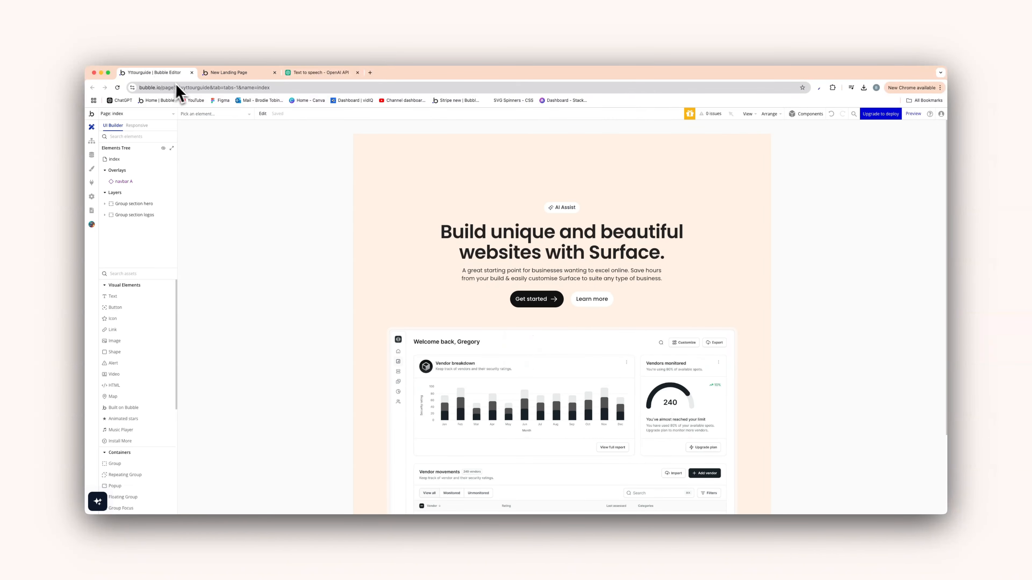
pyautogui.click(172, 114)
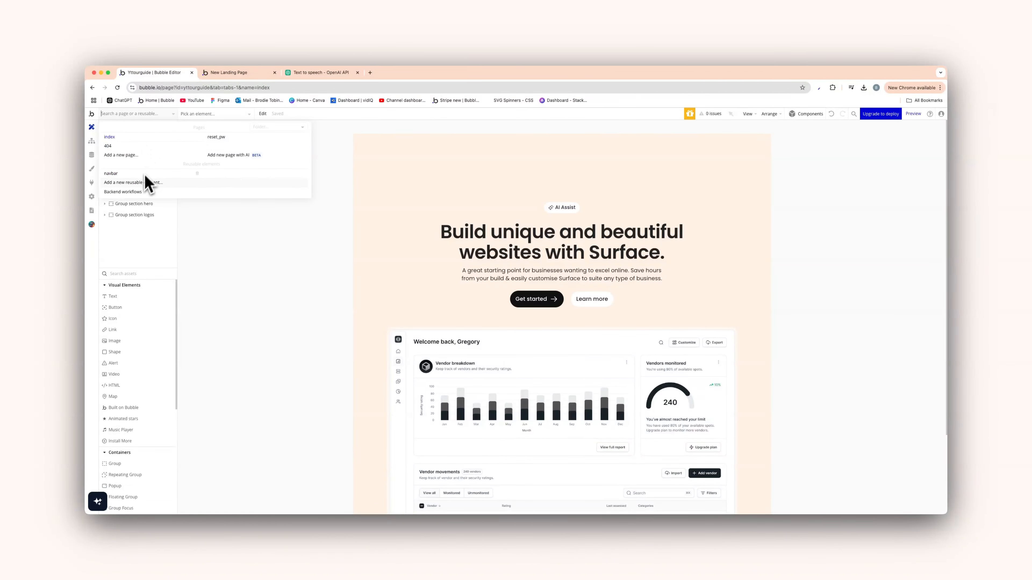
pyautogui.click(137, 156)
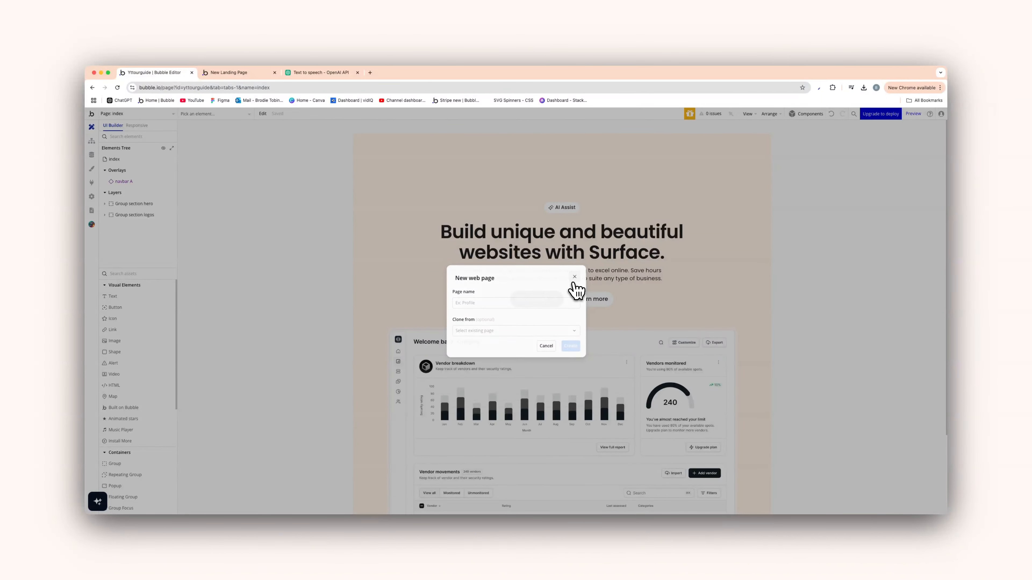
pyautogui.click(575, 276)
pyautogui.click(162, 116)
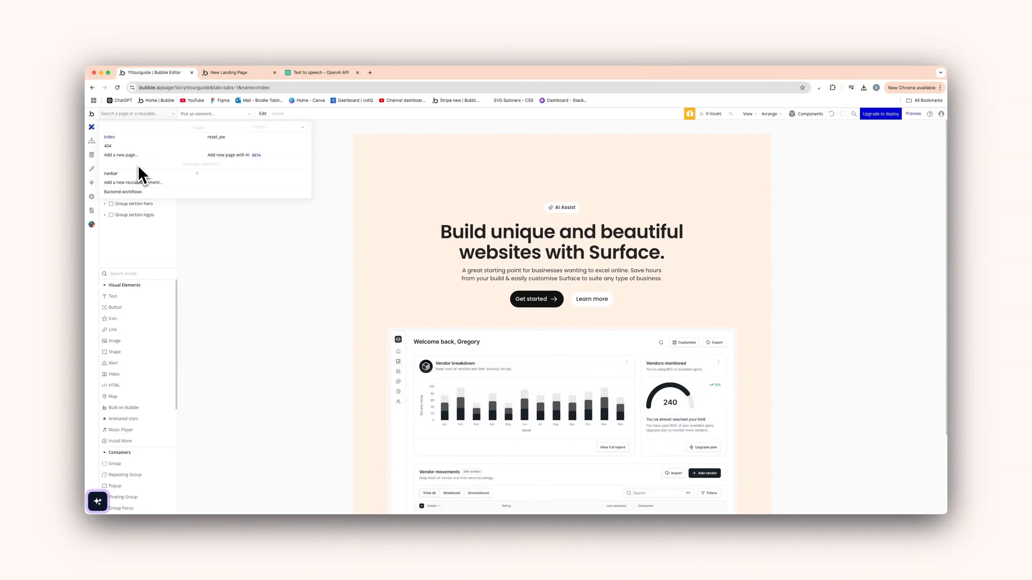
pyautogui.click(136, 157)
pyautogui.click(539, 302)
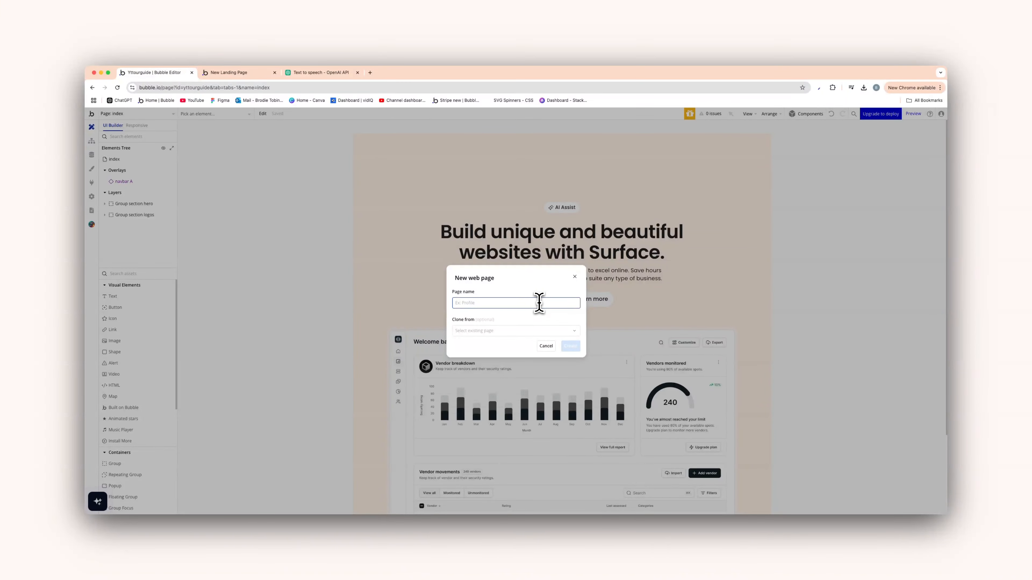
pyautogui.click(571, 346)
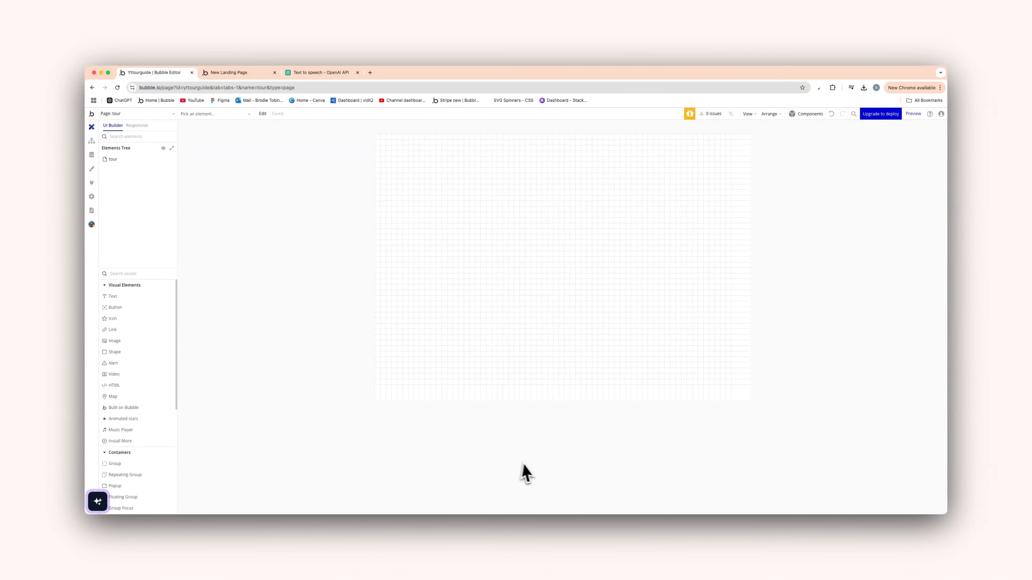
# Set the tour page's container layout to Column with a 1200 px default builder width
pyautogui.doubleClick(507, 402)
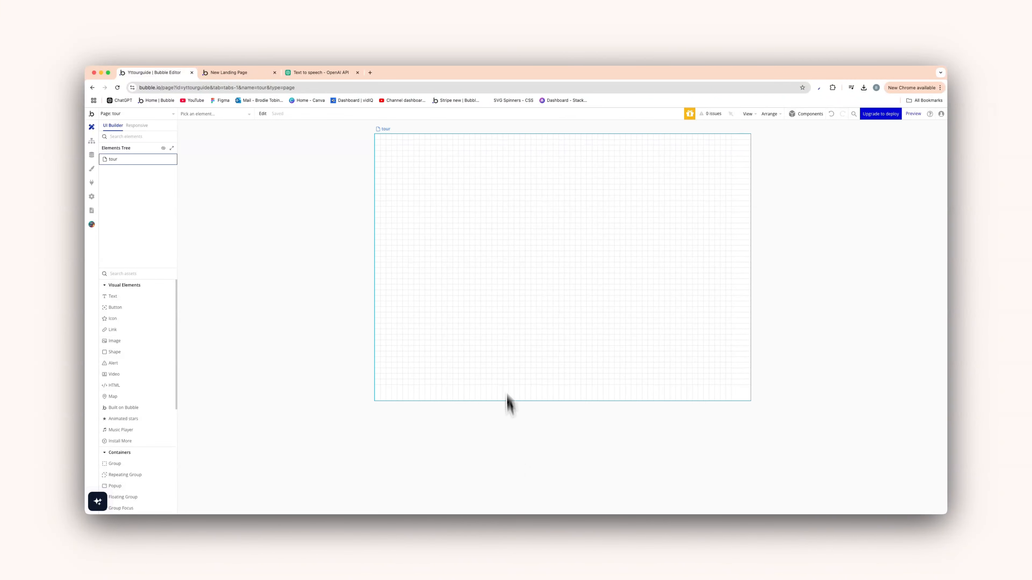
pyautogui.click(865, 165)
pyautogui.click(869, 180)
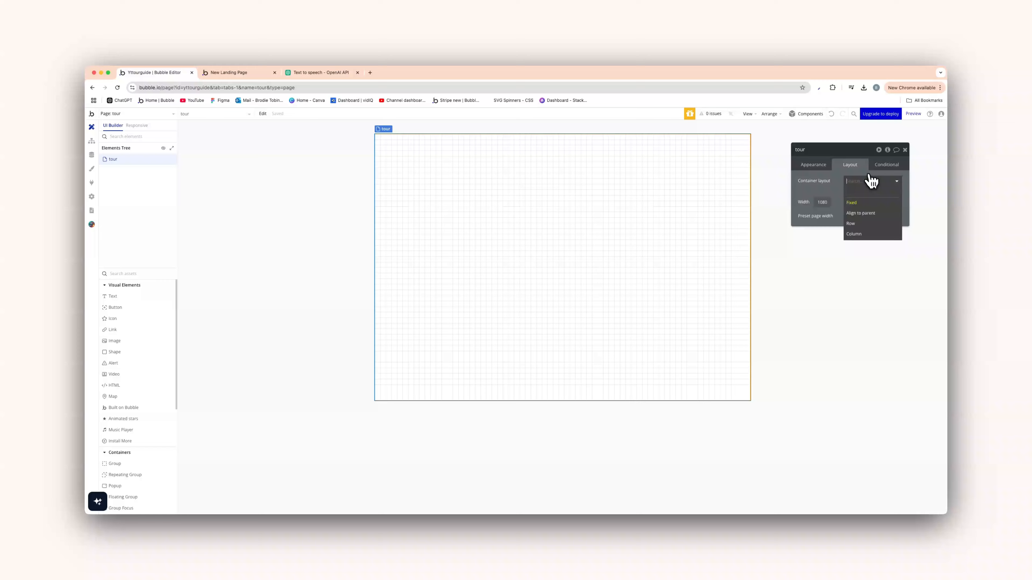
pyautogui.click(875, 234)
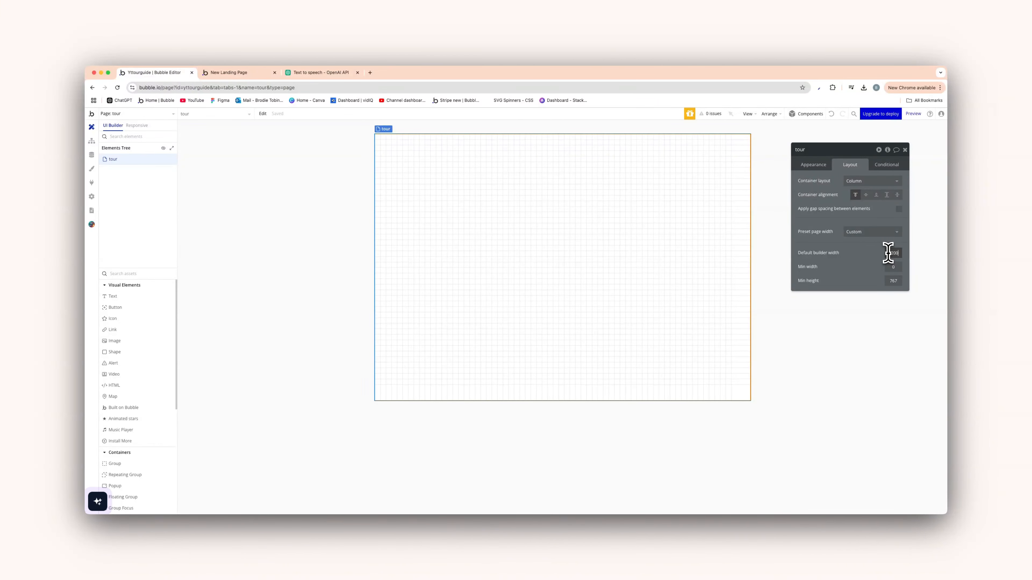
pyautogui.click(882, 258)
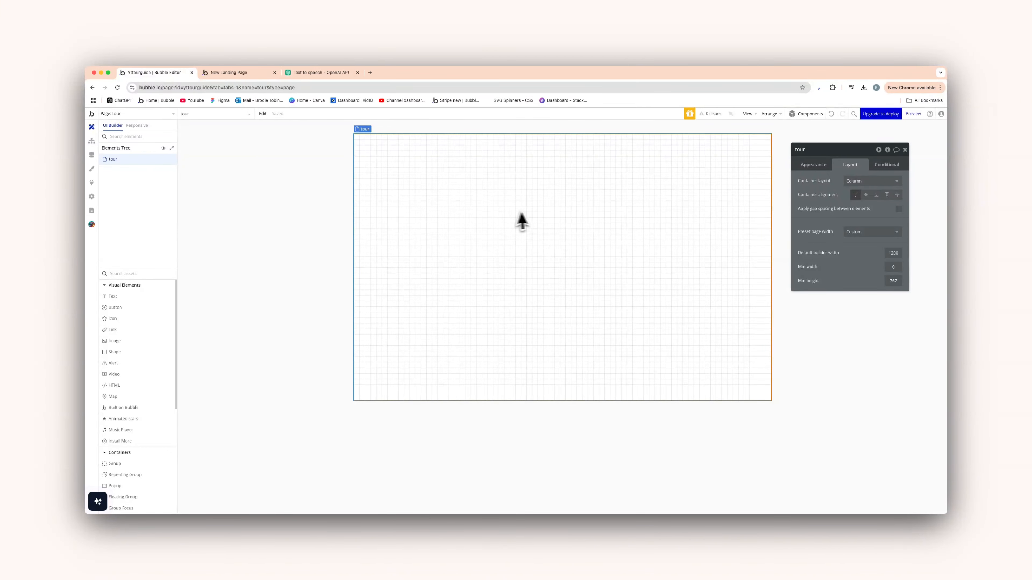
# Paste the copied Tour guide section with its header, New narration button and upload card
pyautogui.click(532, 212)
pyautogui.hotkey('ctrl', 'v')
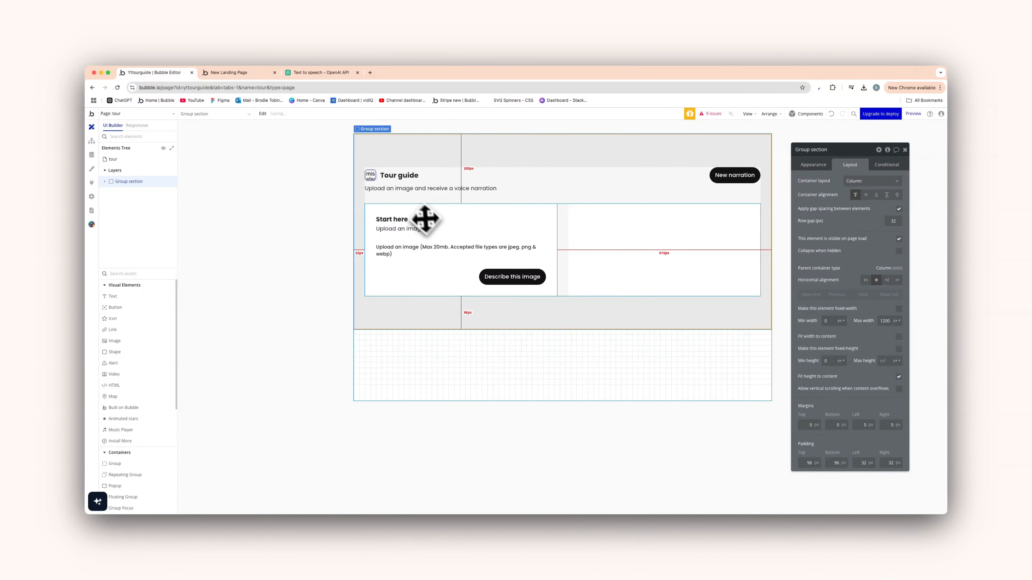
pyautogui.click(278, 207)
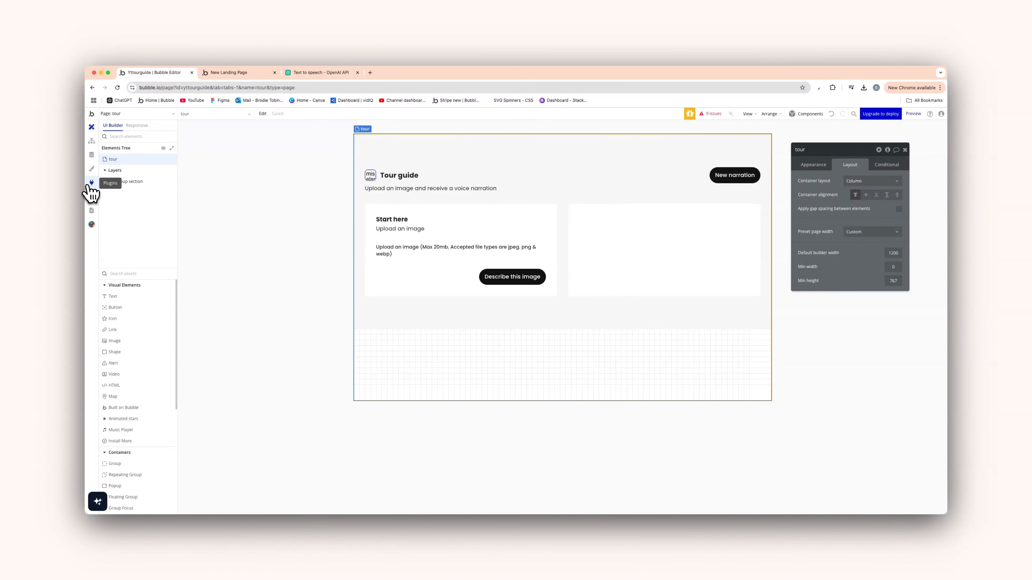
# Create a new option set named Status under Data > Option sets
pyautogui.click(93, 163)
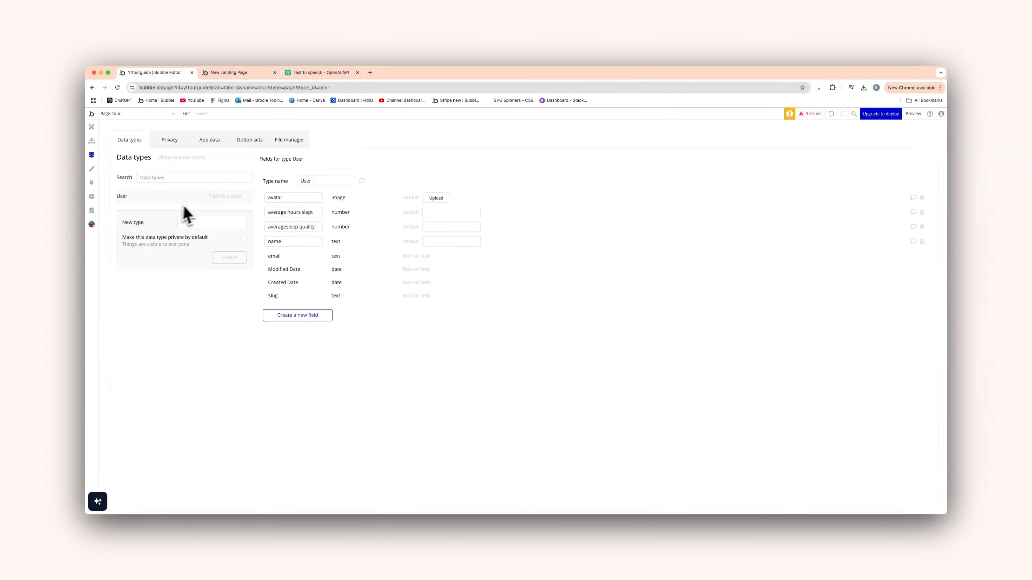
pyautogui.click(250, 140)
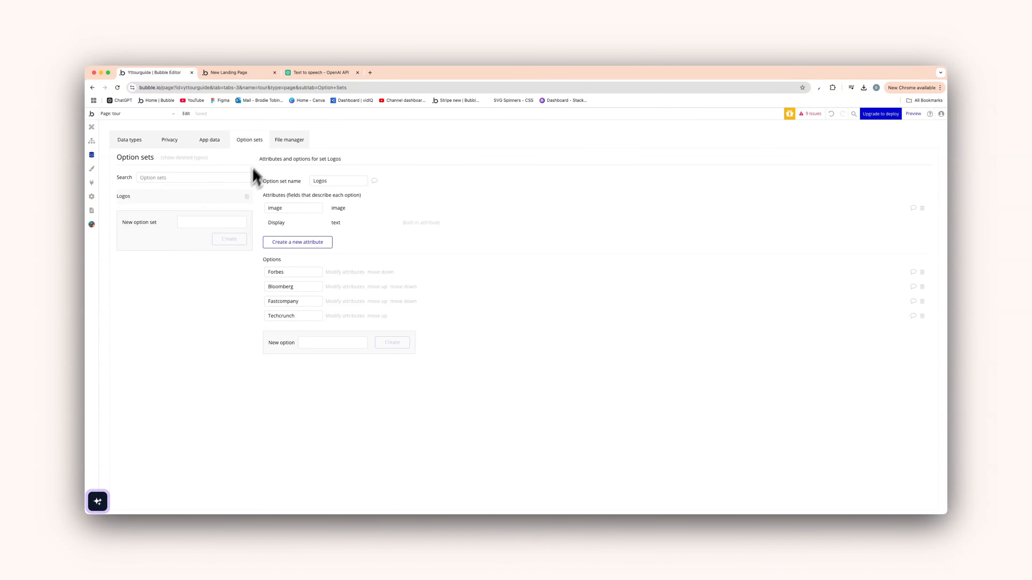
pyautogui.click(238, 195)
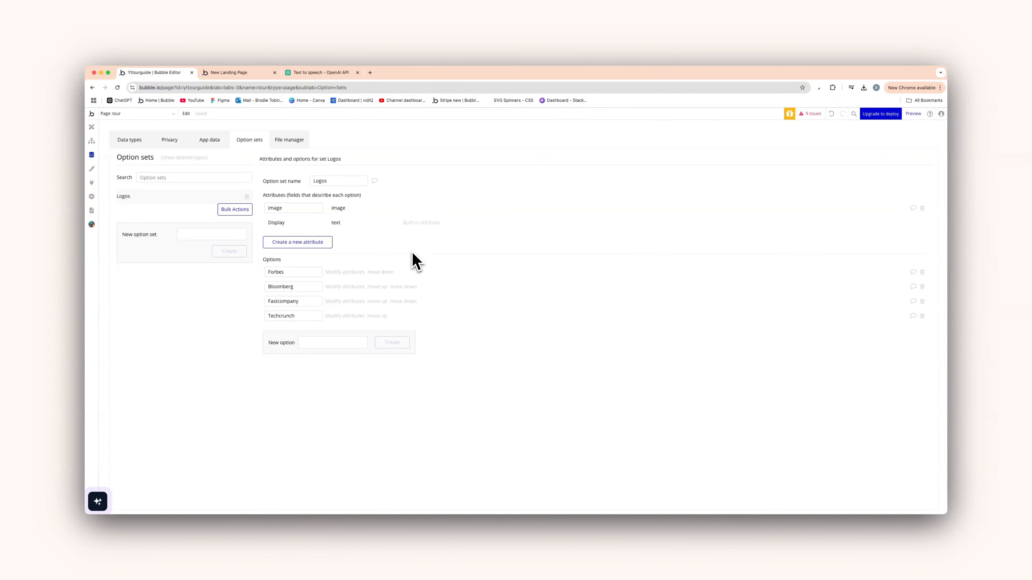
pyautogui.click(221, 234)
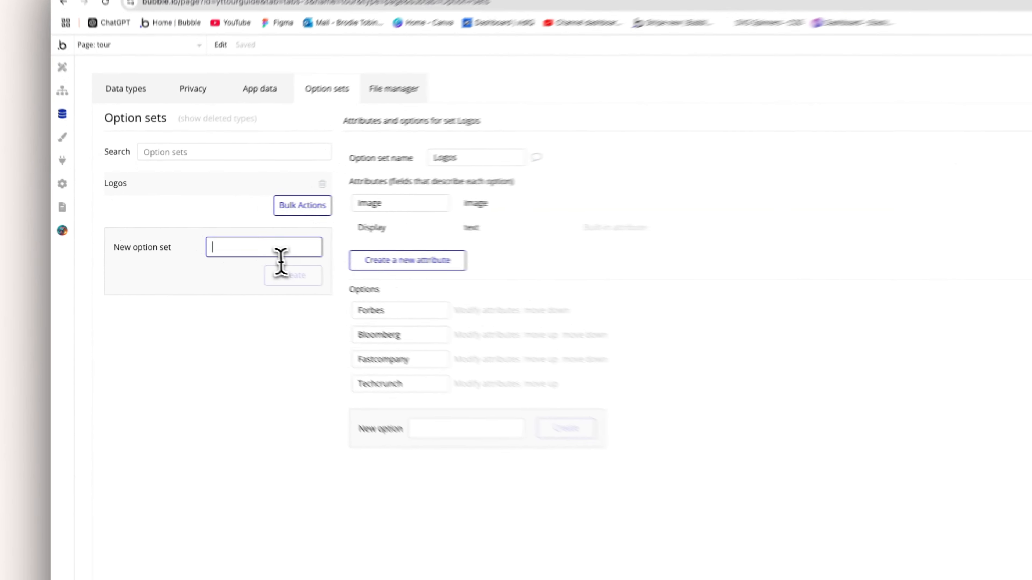
pyautogui.write('Status')
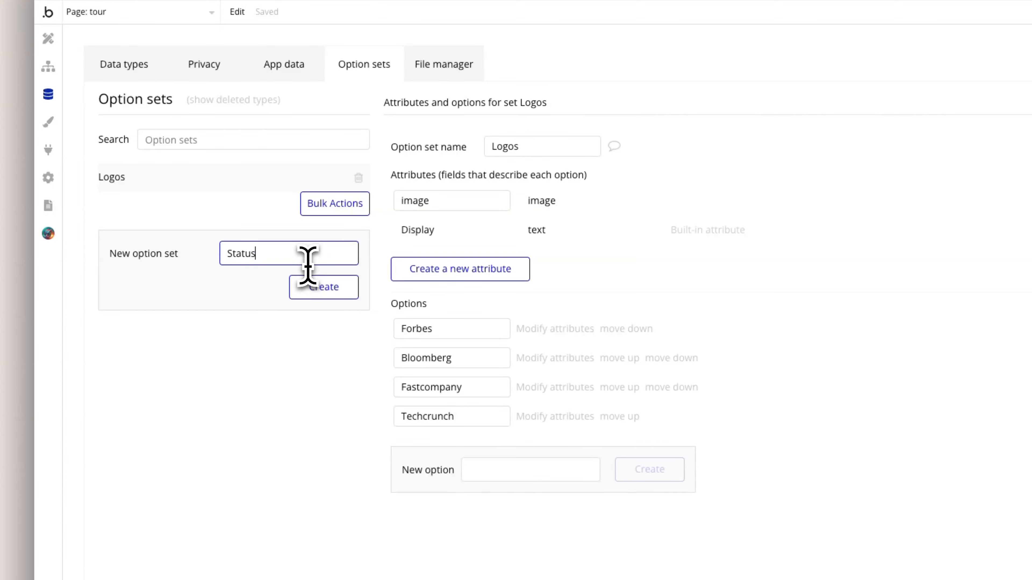
pyautogui.click(317, 287)
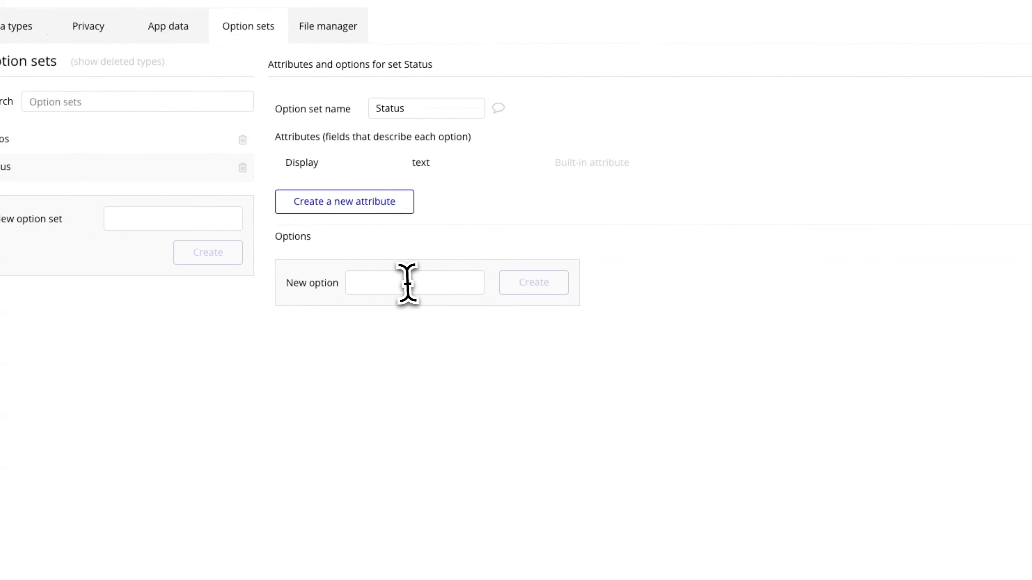
# Add the options Complete, Pending and Failed to the Status option set
pyautogui.click(407, 283)
pyautogui.write('Complete')
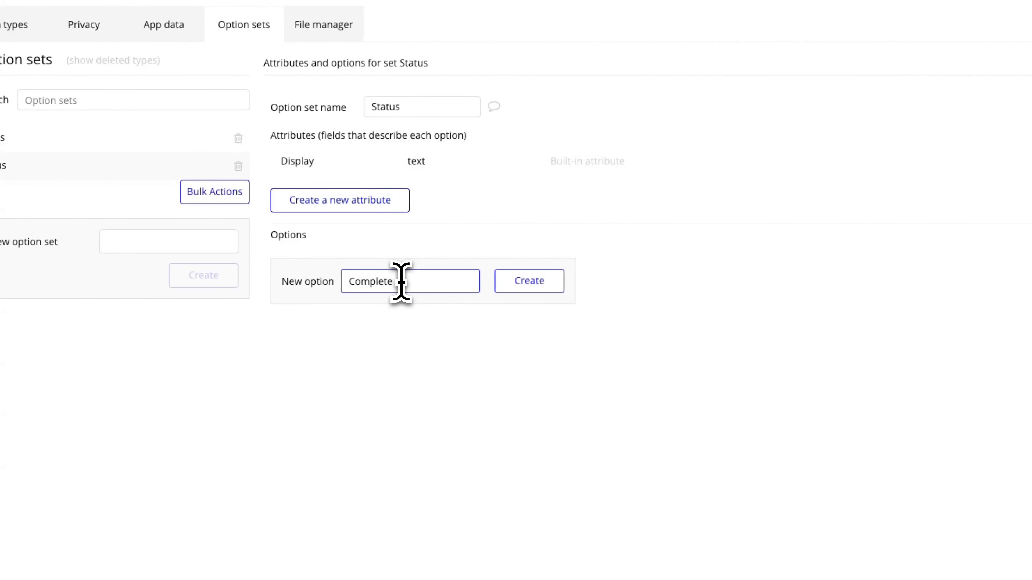
pyautogui.click(552, 288)
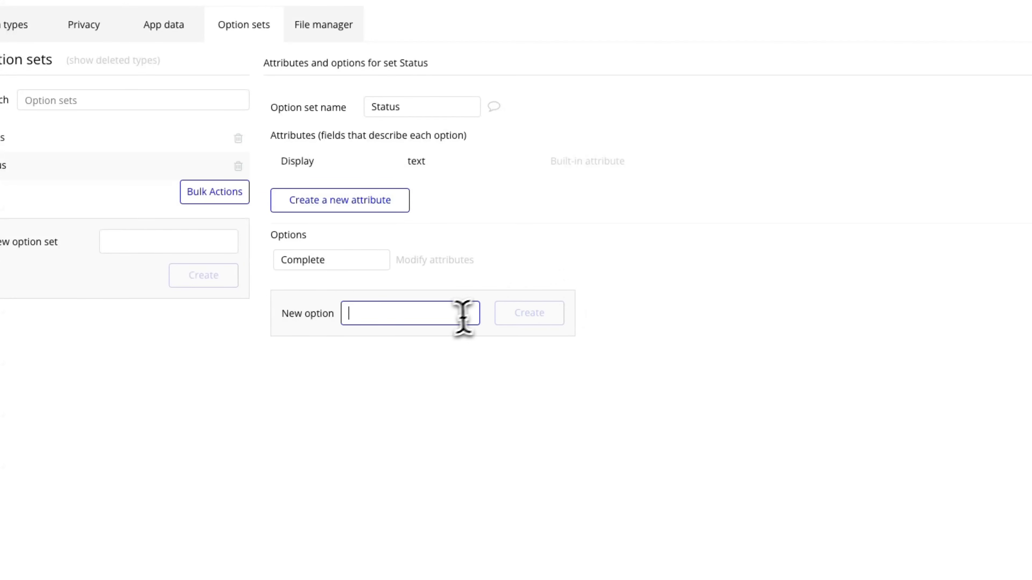
pyautogui.write('Pending')
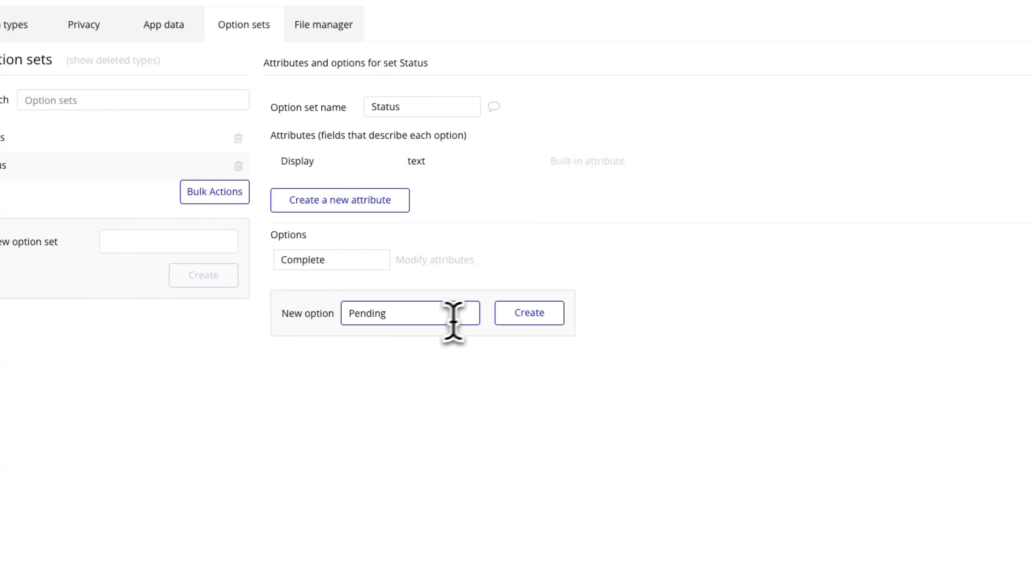
pyautogui.click(502, 316)
pyautogui.click(434, 346)
pyautogui.write('Faile')
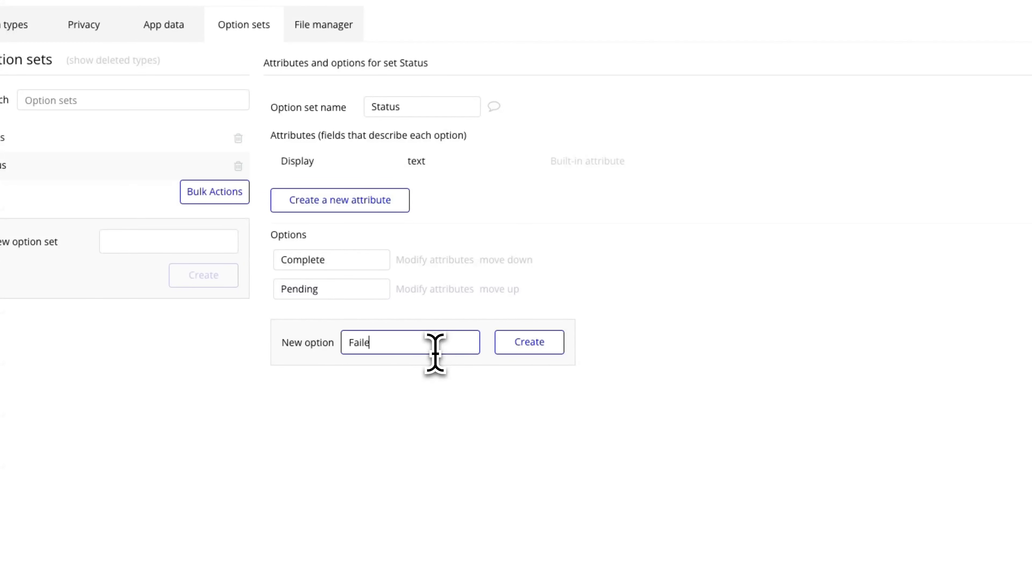
pyautogui.write('d')
pyautogui.click(502, 346)
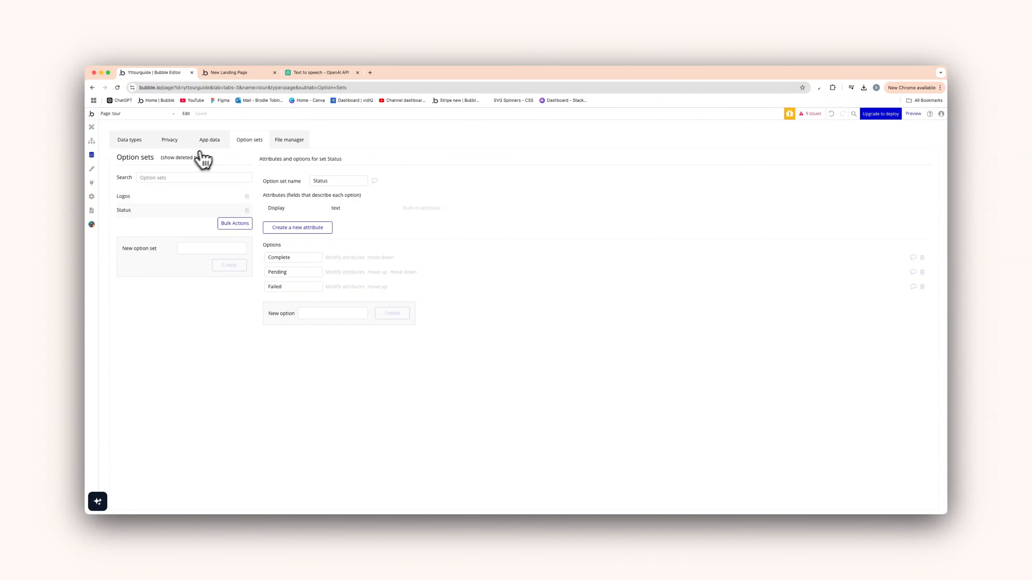
# Create the Tour-Guide data type with an image field named img
pyautogui.click(135, 146)
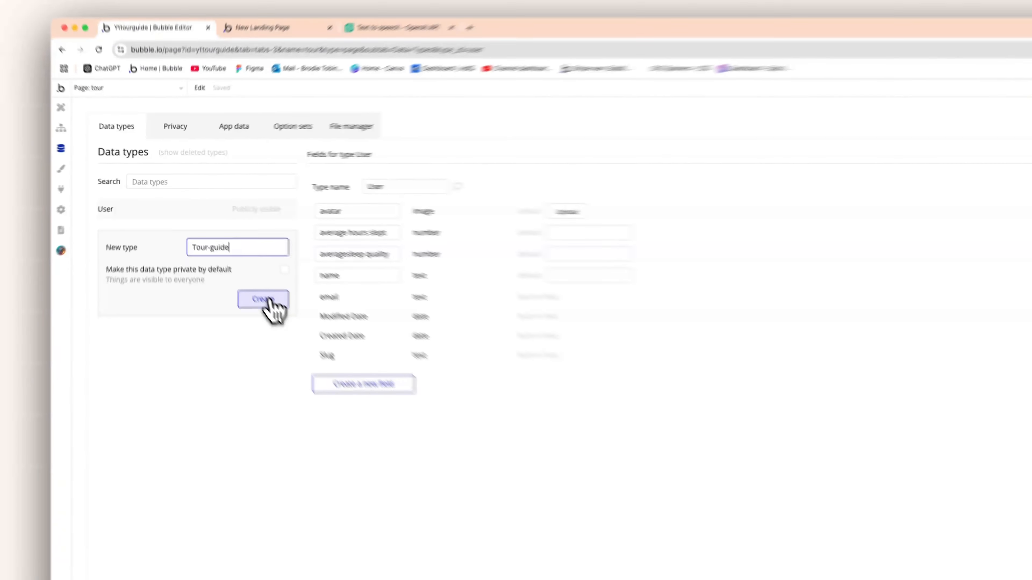
pyautogui.click(229, 257)
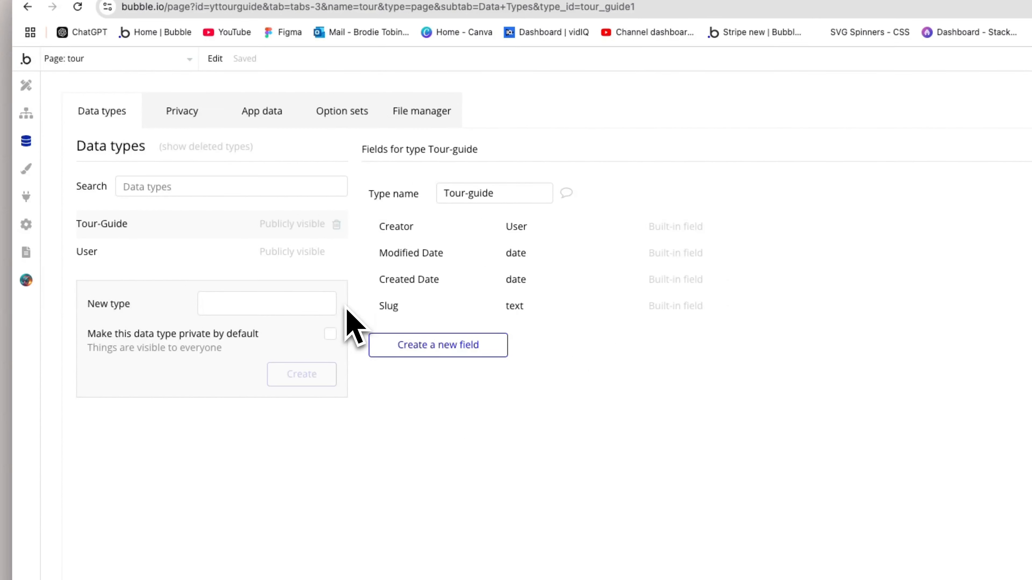
pyautogui.click(458, 346)
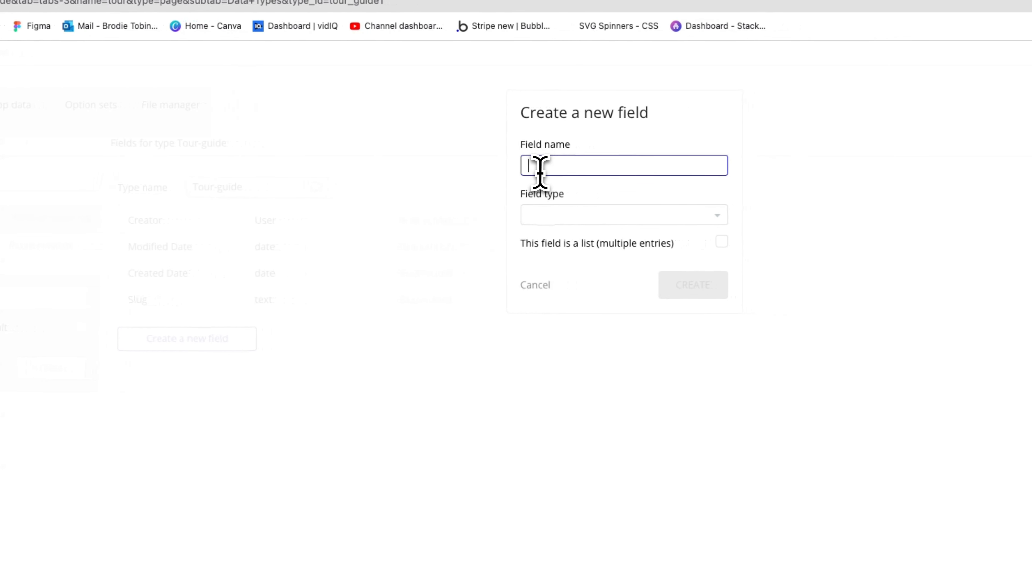
pyautogui.write('img')
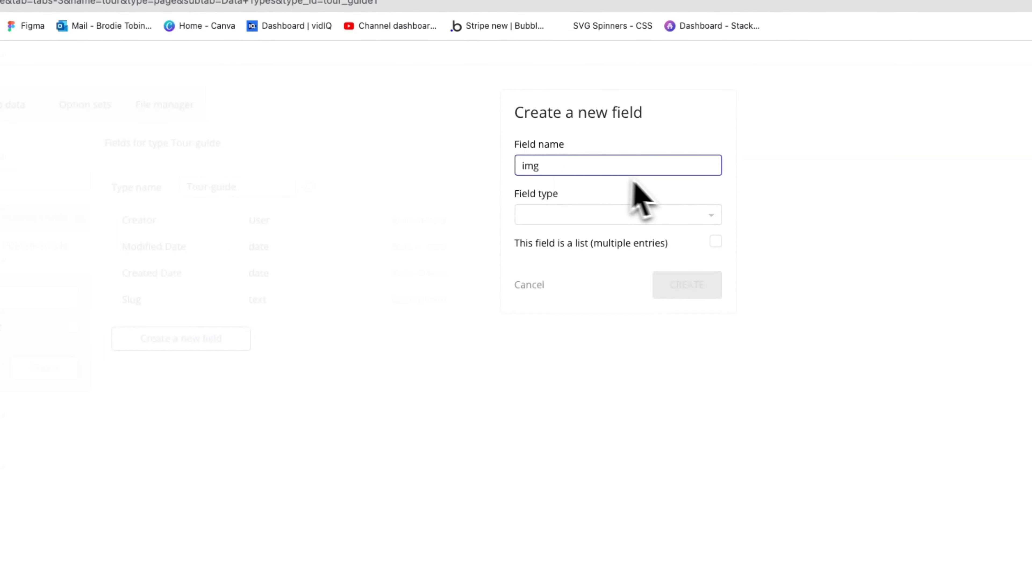
pyautogui.click(673, 215)
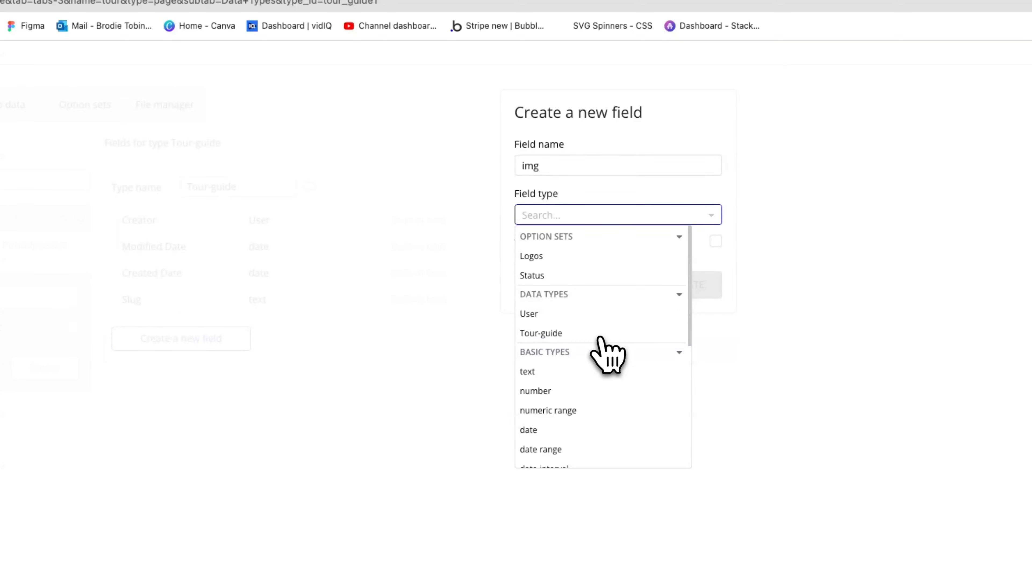
pyautogui.scroll(-3, 604, 351)
pyautogui.click(581, 421)
pyautogui.click(687, 290)
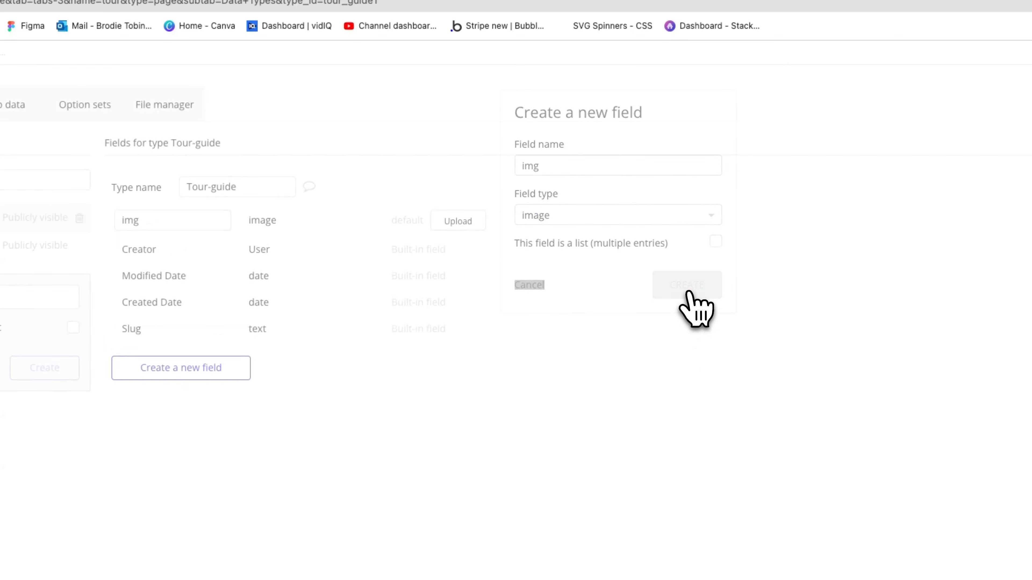
# Add a 'Narration file' field of type file to Tour-Guide
pyautogui.click(138, 366)
pyautogui.write('Narration file')
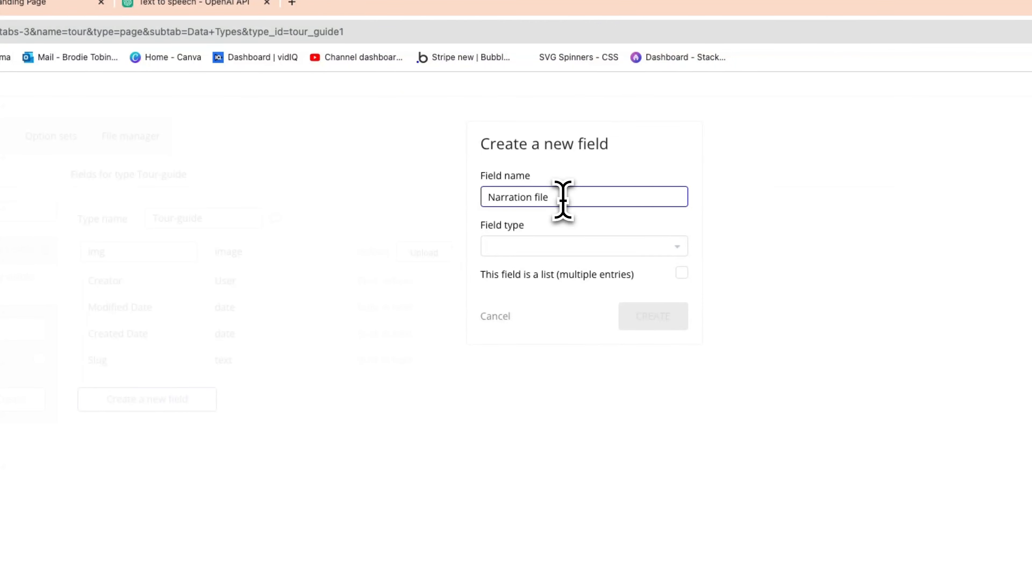
pyautogui.click(571, 247)
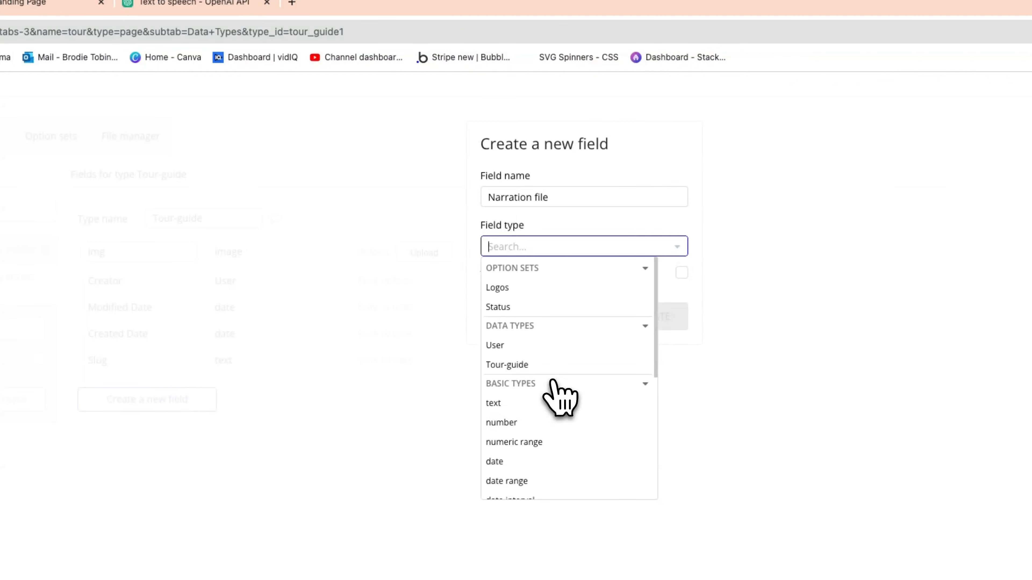
pyautogui.scroll(-5, 558, 397)
pyautogui.click(553, 293)
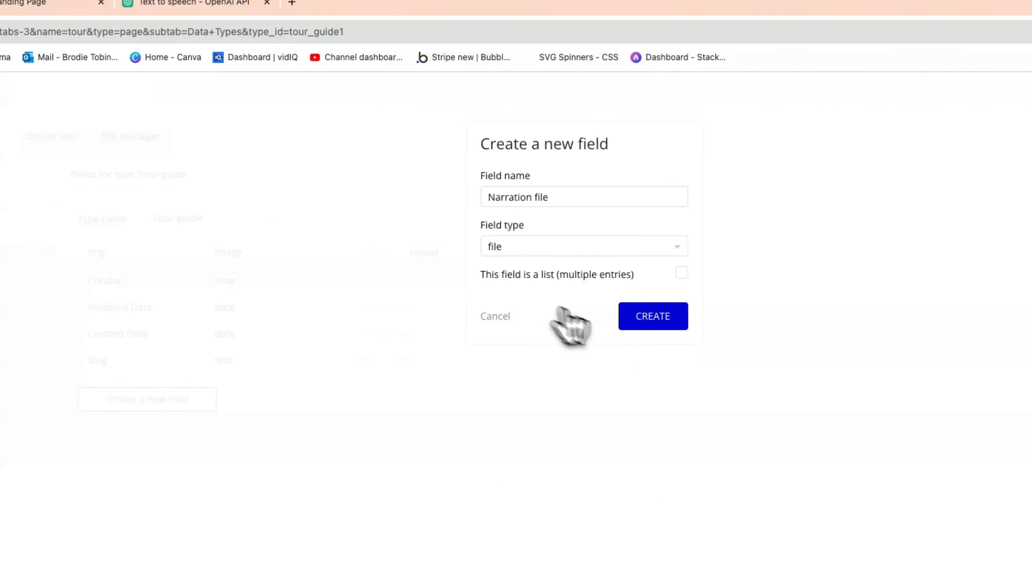
pyautogui.click(681, 332)
# Add a 'narration text' field of type text to Tour-Guide
pyautogui.click(152, 427)
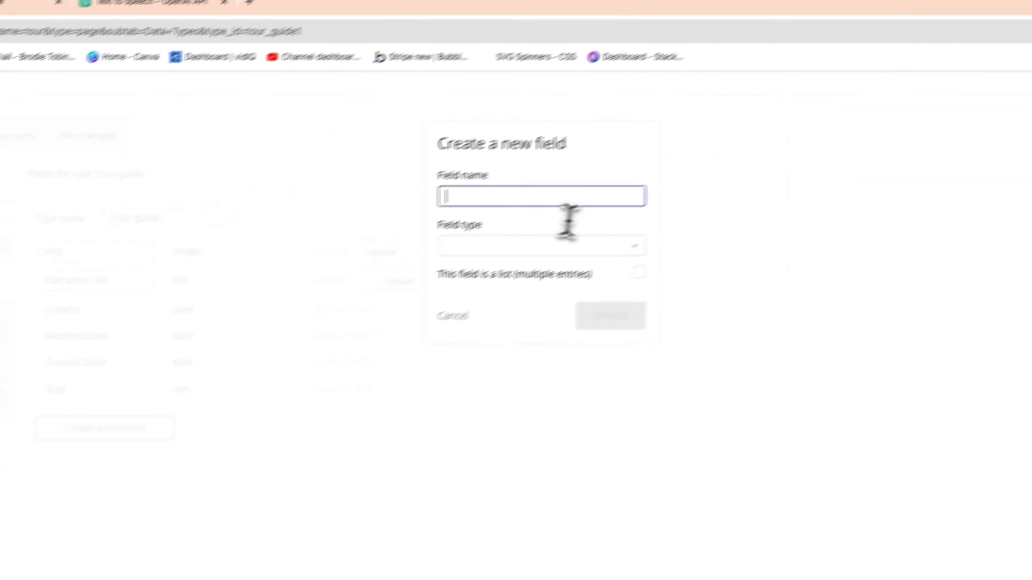
pyautogui.write('narratio')
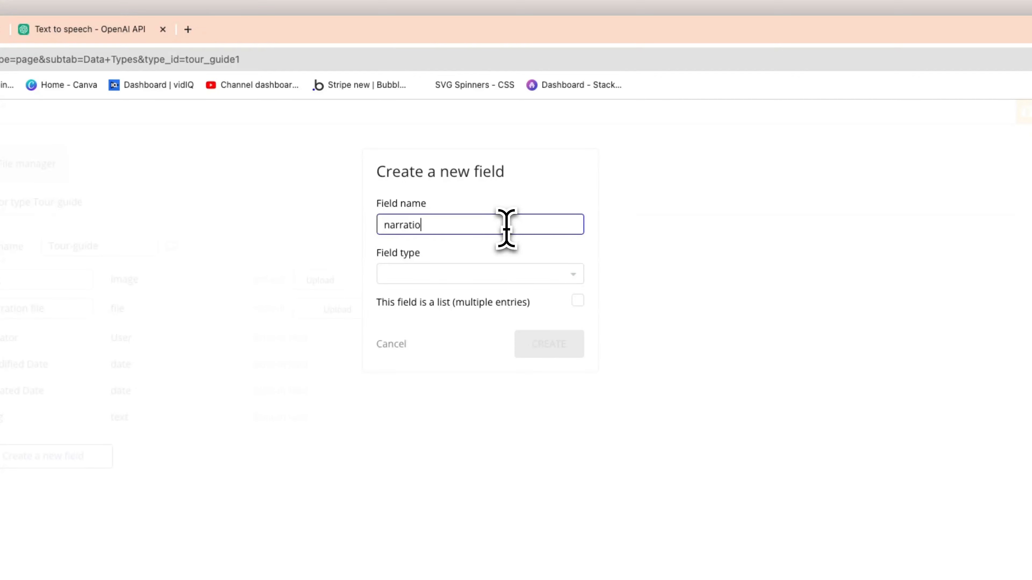
pyautogui.write('n text')
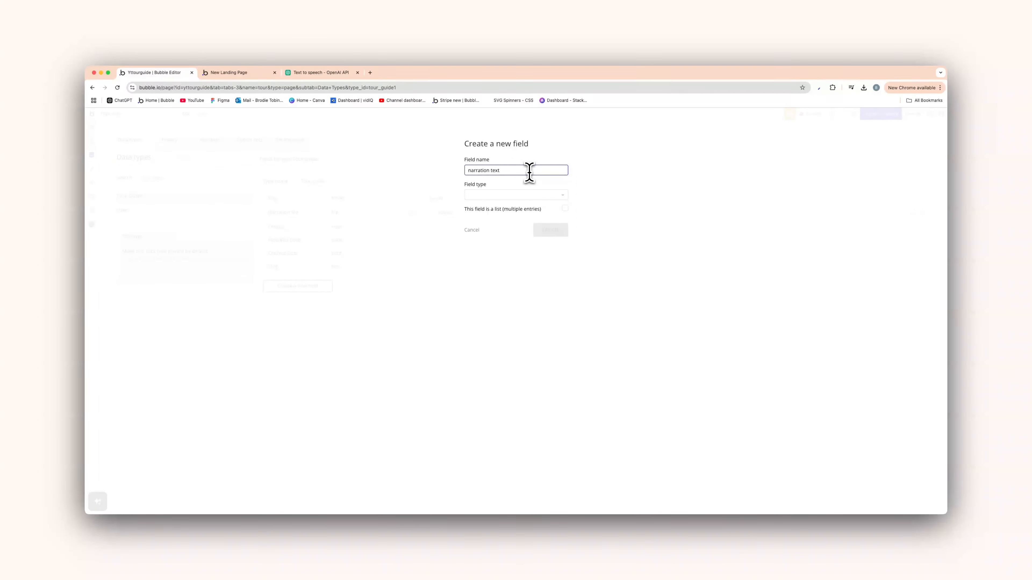
pyautogui.click(525, 195)
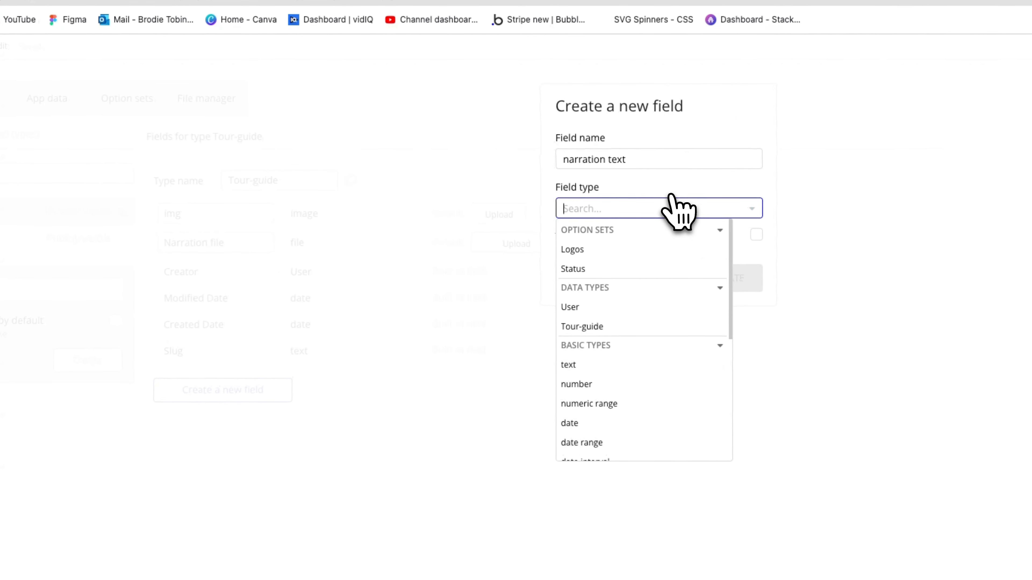
pyautogui.click(646, 365)
pyautogui.click(725, 283)
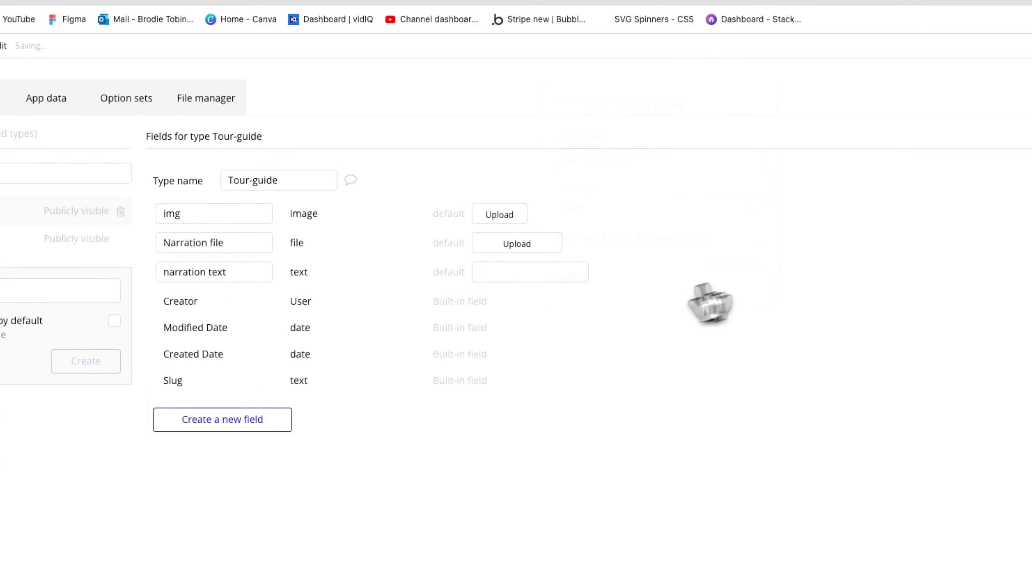
# Add a Status field typed to the Status option set
pyautogui.click(270, 389)
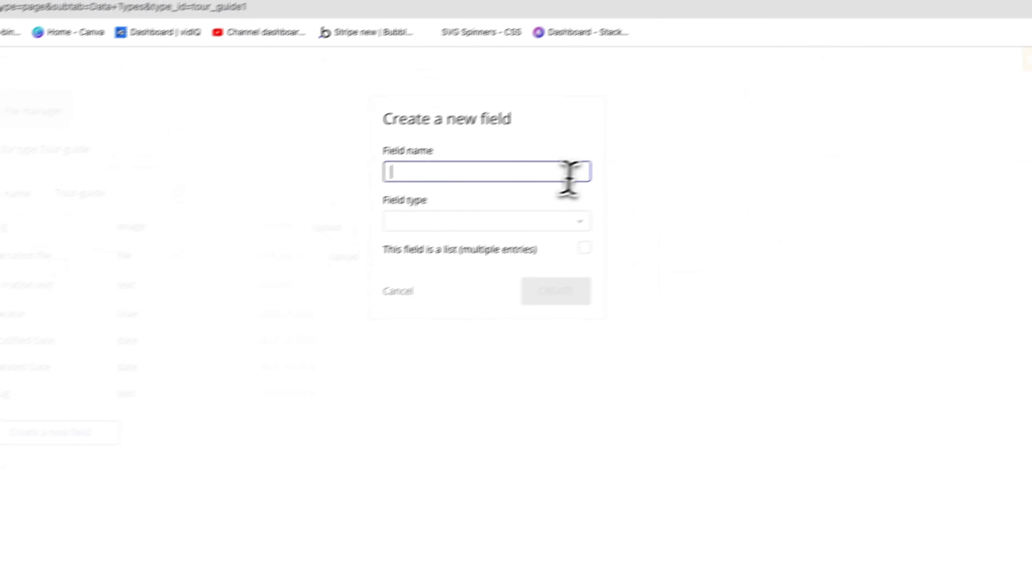
pyautogui.write('Status')
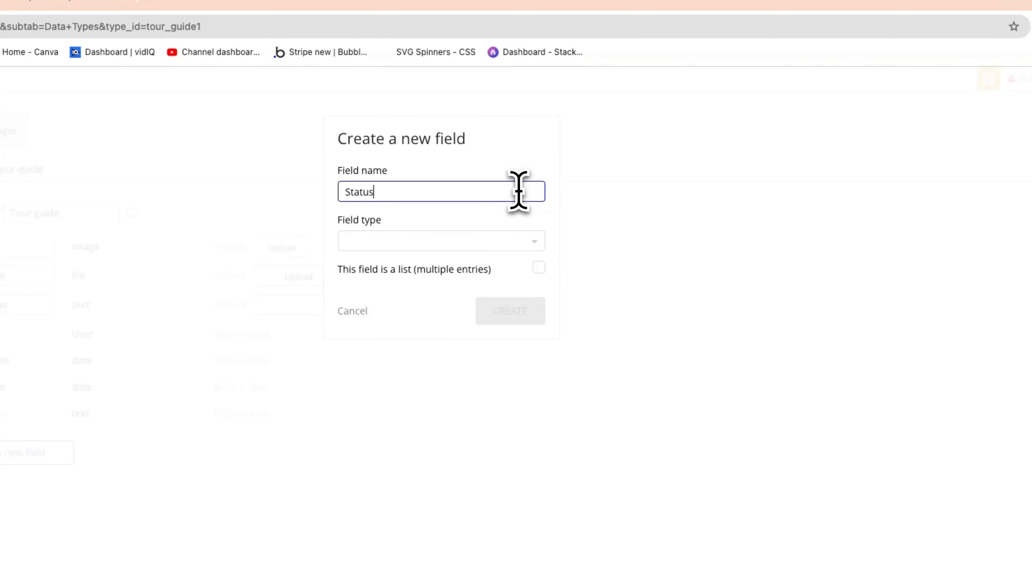
pyautogui.click(509, 241)
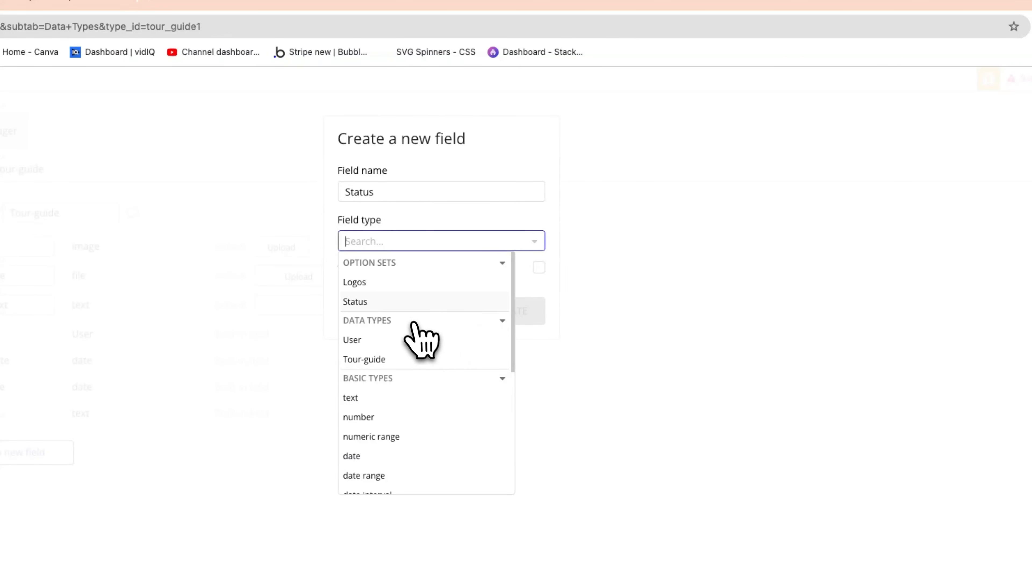
pyautogui.click(392, 305)
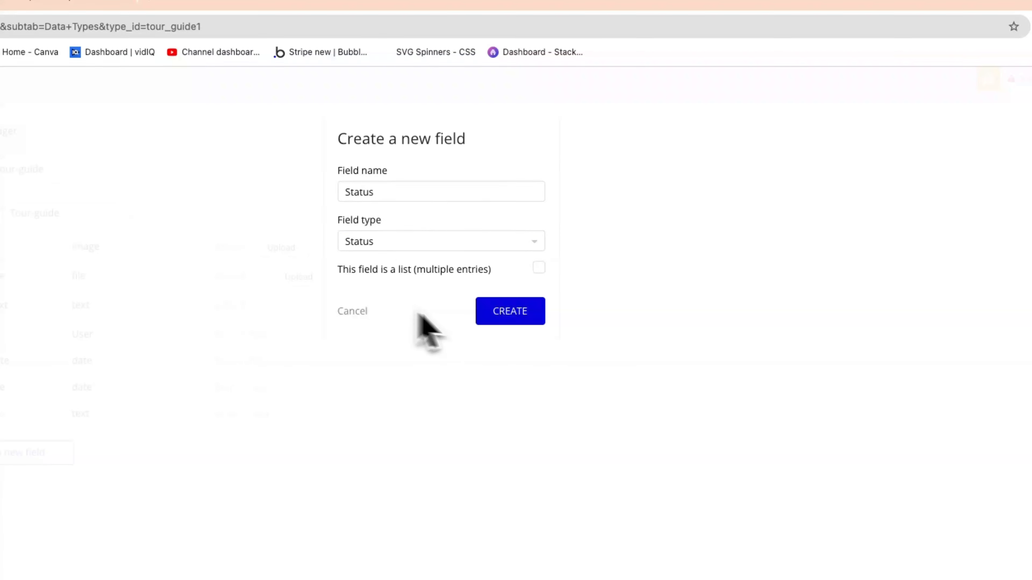
pyautogui.click(504, 318)
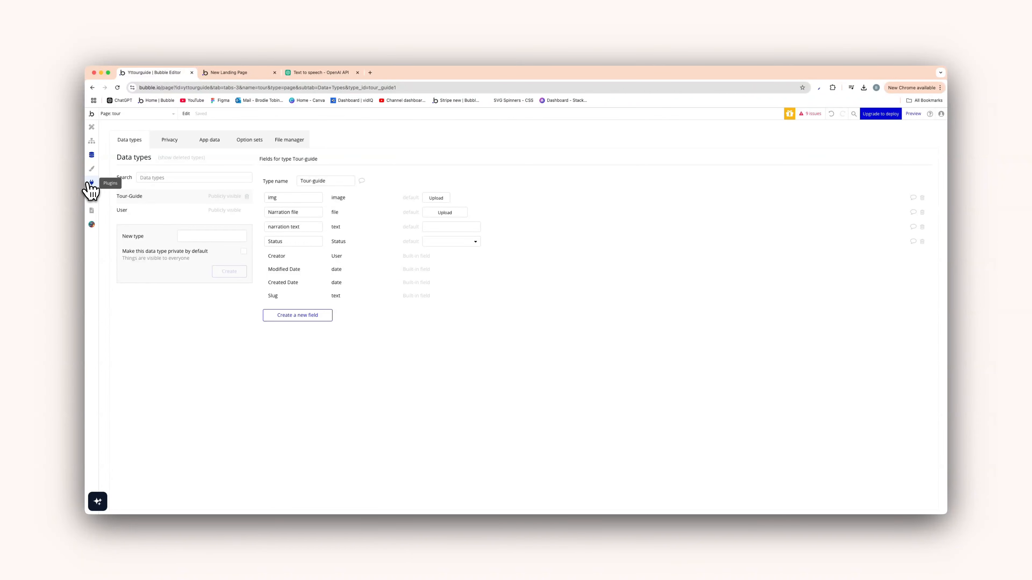
# Delete the existing OpenAI API from the API Connector plugin
pyautogui.click(91, 184)
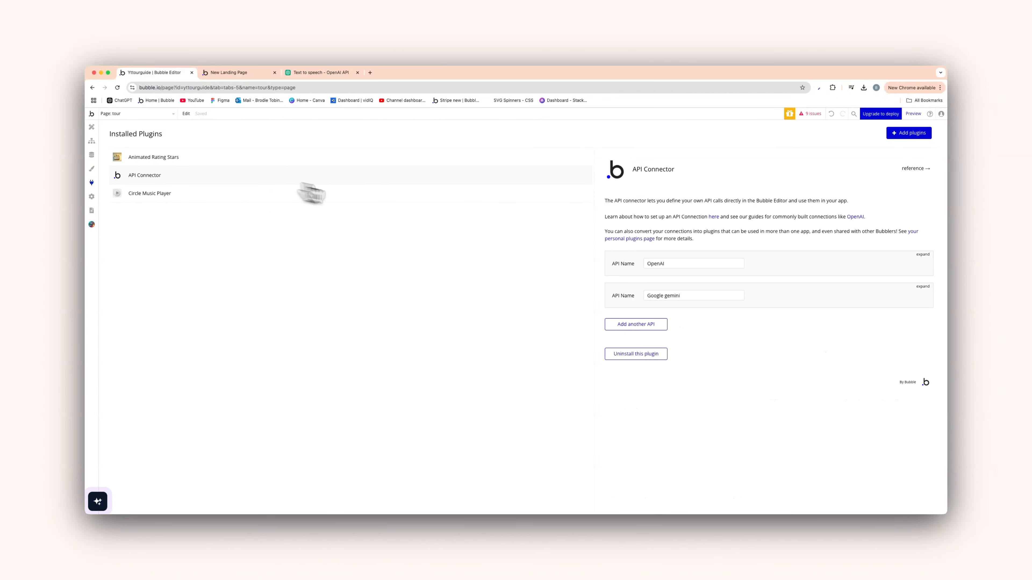
pyautogui.click(922, 255)
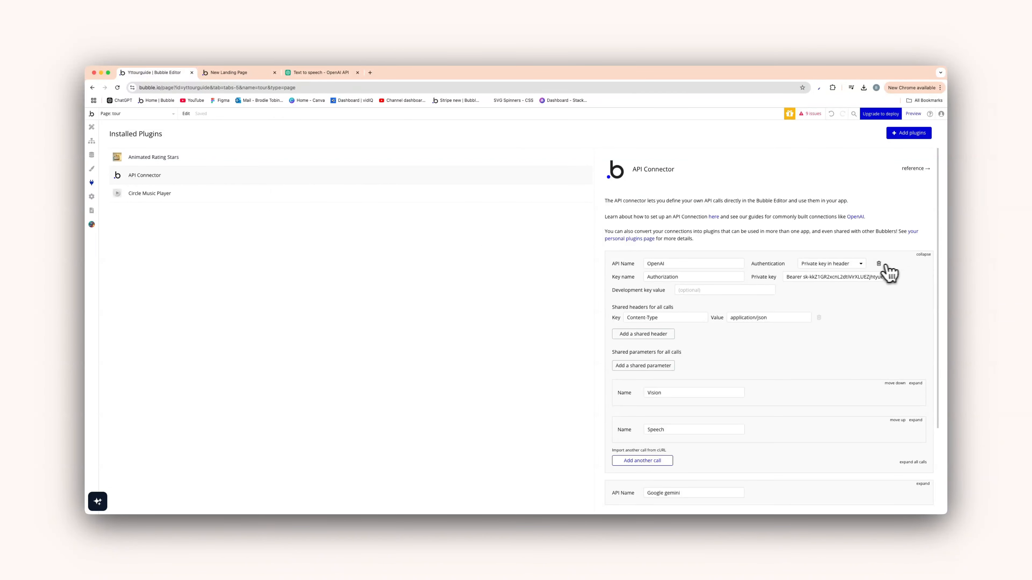
pyautogui.click(879, 264)
pyautogui.click(524, 188)
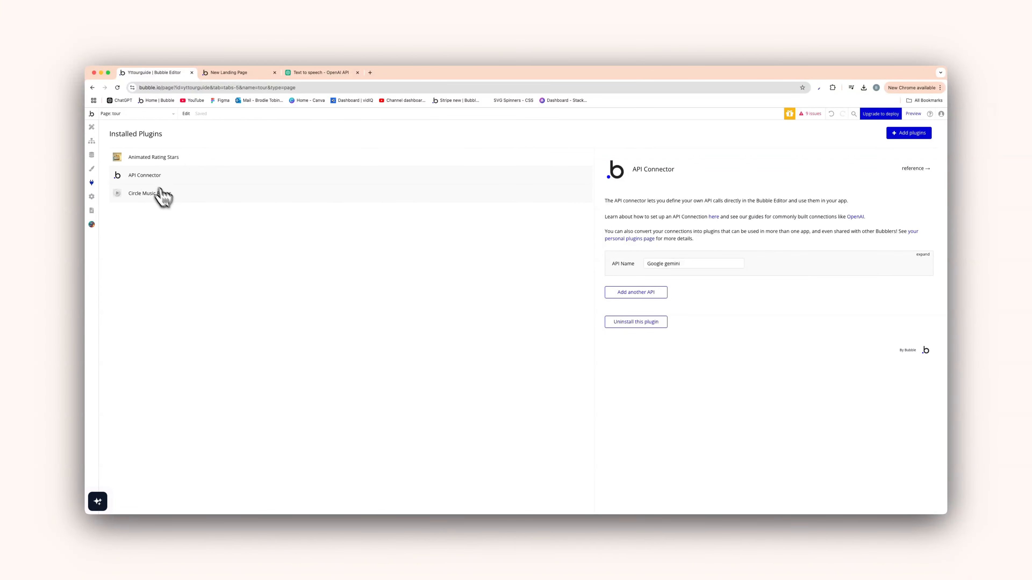
# Check the Circle Music Player plugin, then view OpenAI's text-to-speech docs
pyautogui.click(171, 196)
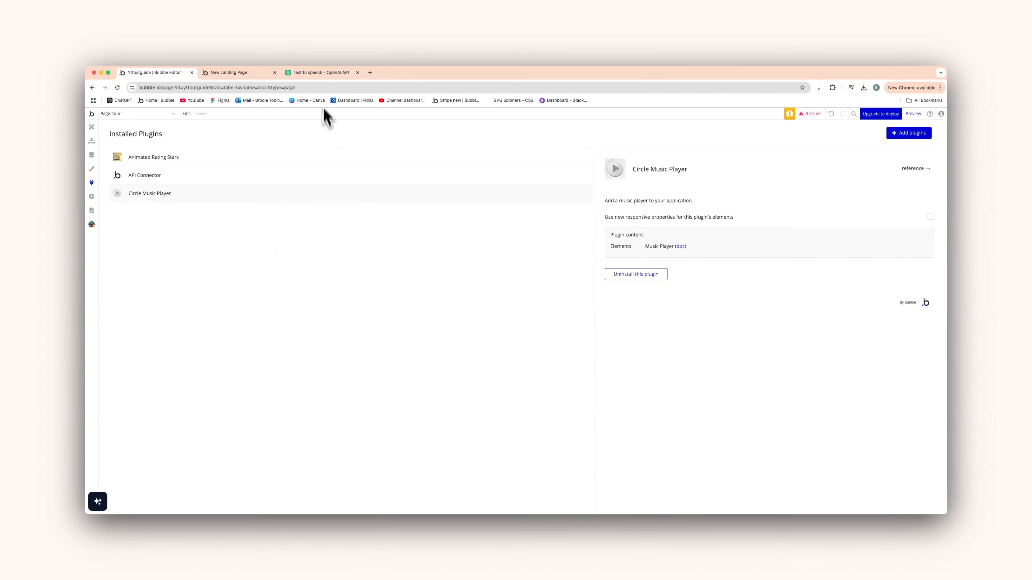
pyautogui.click(269, 178)
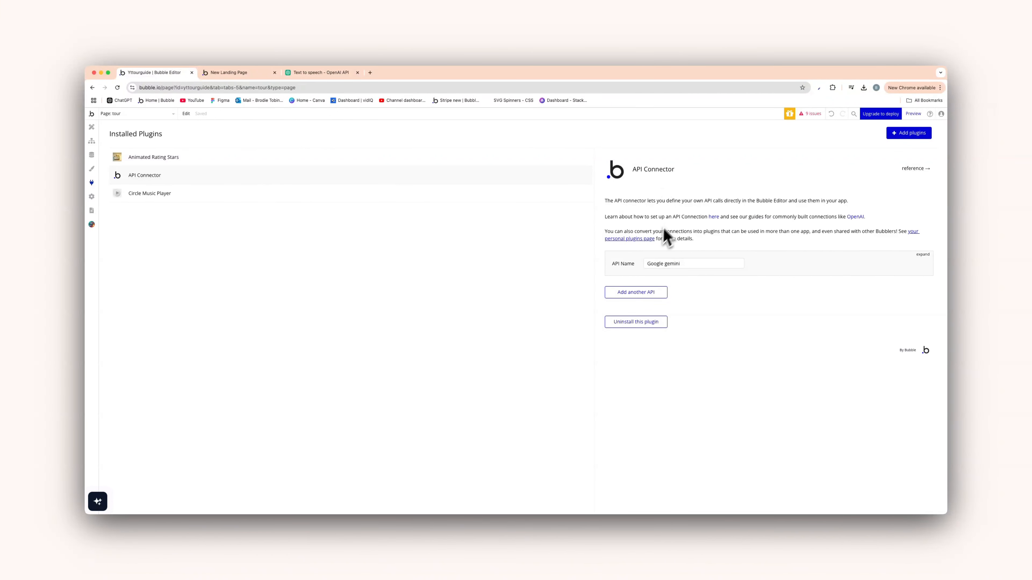
pyautogui.click(331, 73)
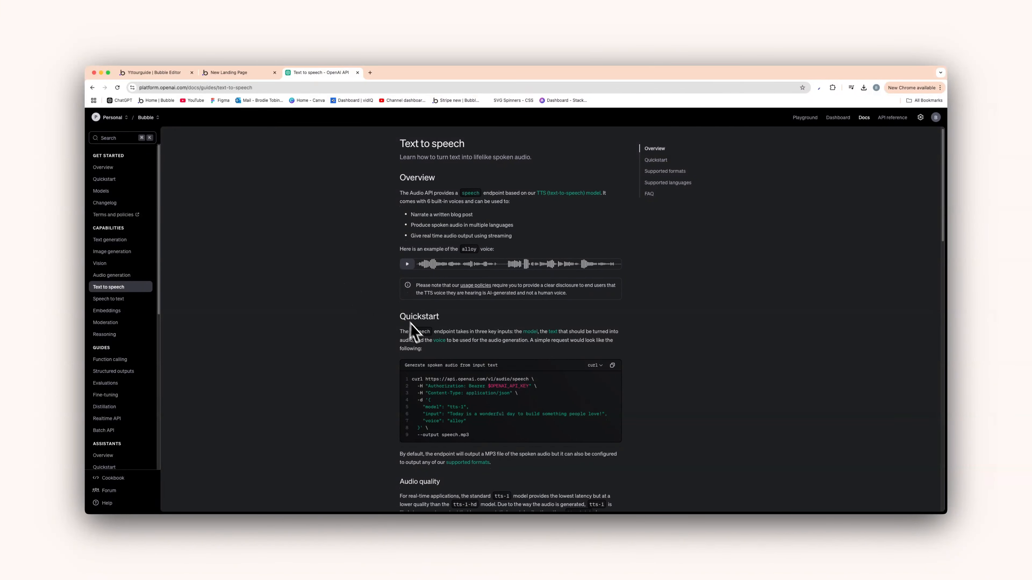
# Look over OpenAI's Vision guide, then go back to Bubble's API Connector settings
pyautogui.click(102, 263)
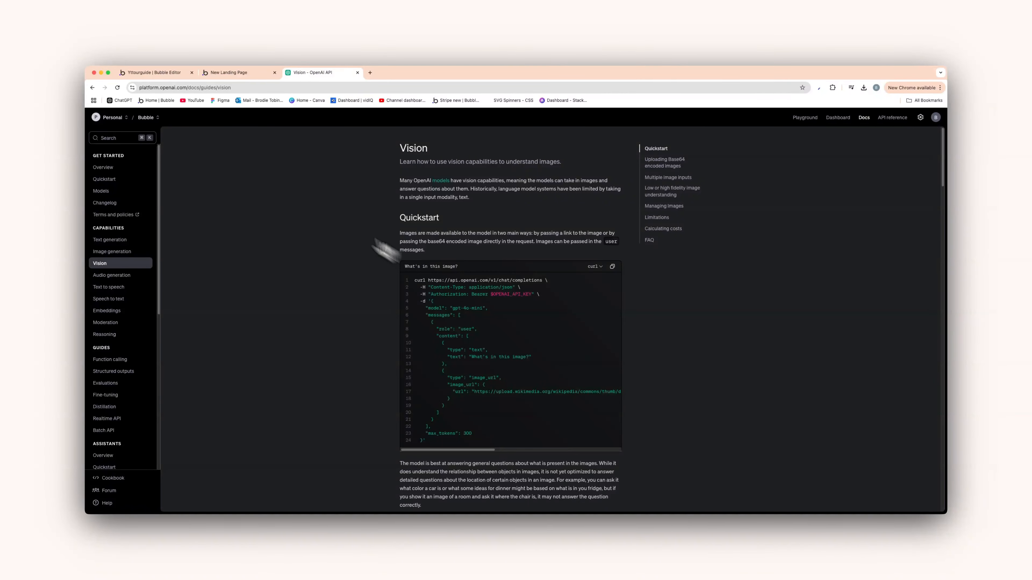
pyautogui.click(226, 73)
pyautogui.click(175, 74)
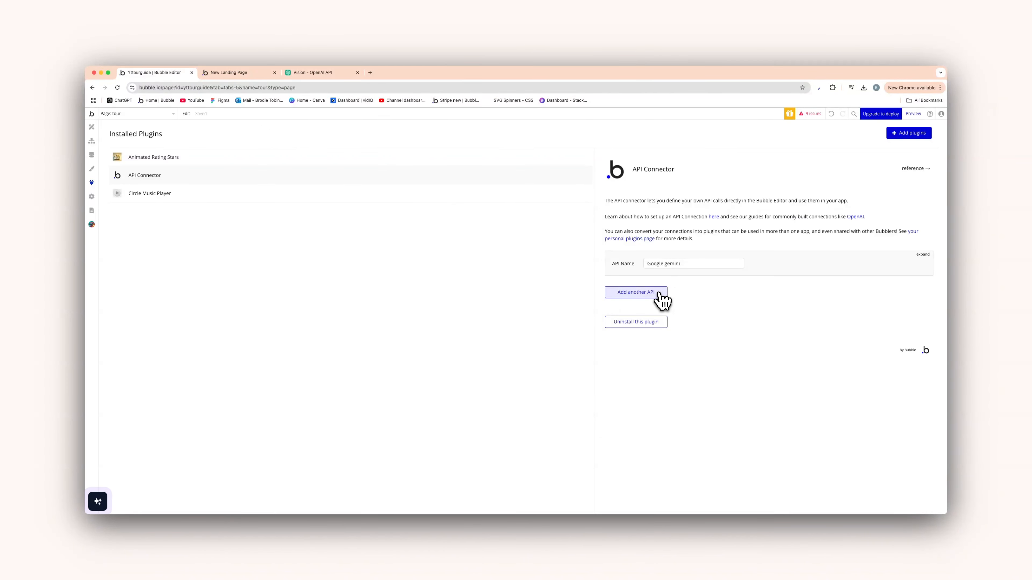
# Add an API named OpenAi using Private key in header authentication with a Bearer key
pyautogui.click(636, 292)
pyautogui.doubleClick(659, 295)
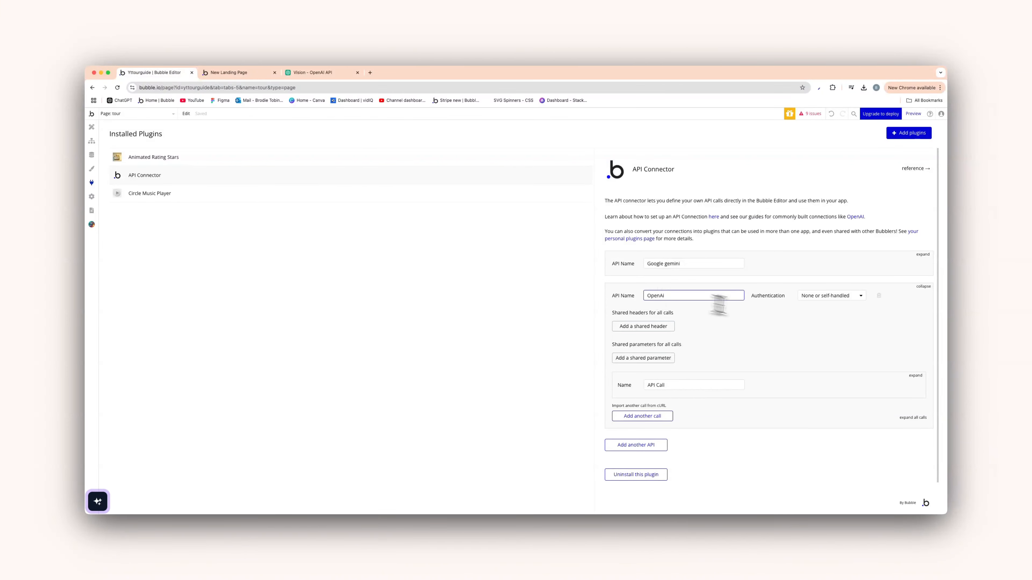
pyautogui.click(794, 315)
pyautogui.click(820, 299)
pyautogui.click(832, 329)
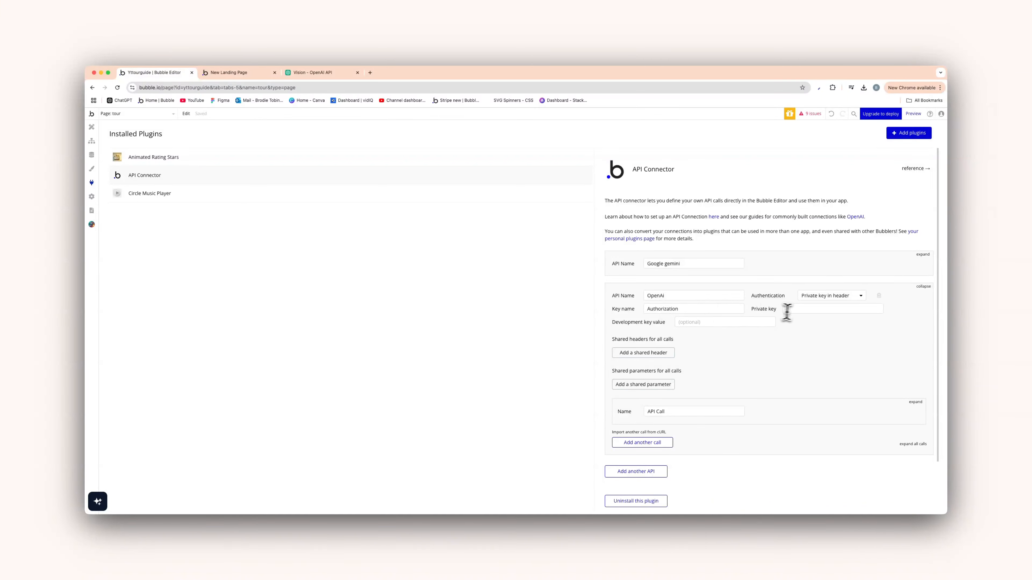
pyautogui.click(801, 310)
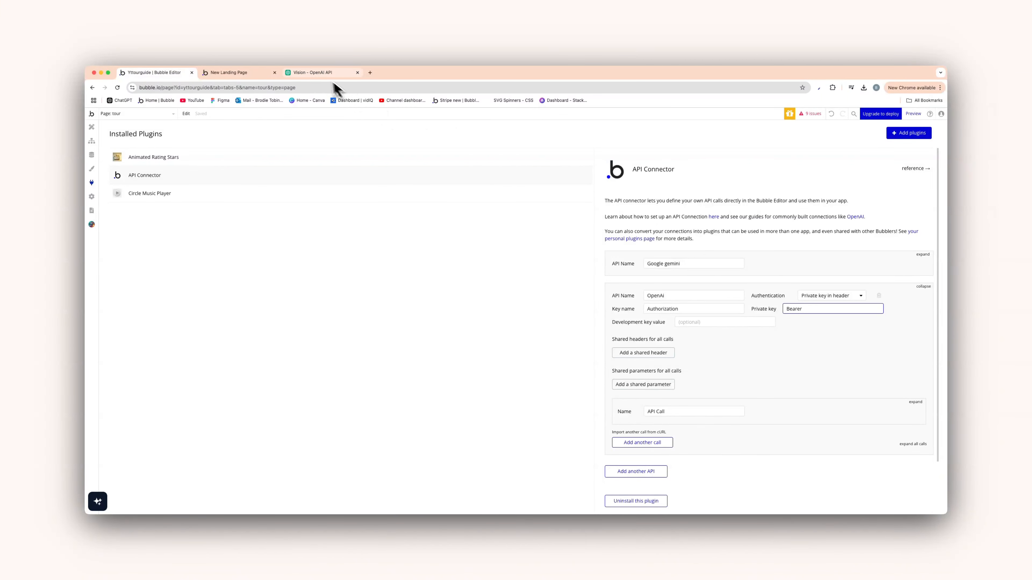
pyautogui.click(316, 74)
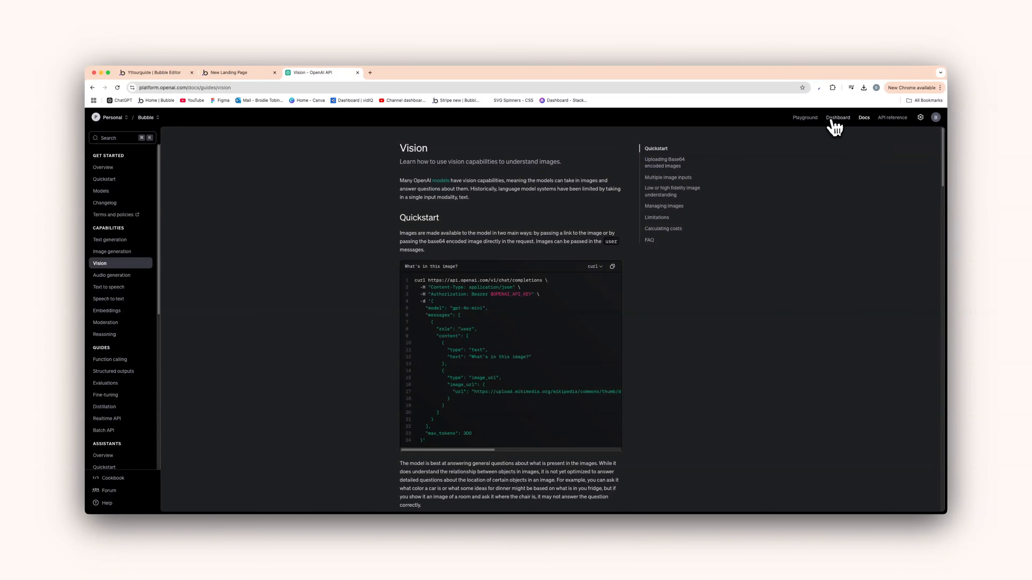
# Create a new OpenAI secret key named Tour and copy it
pyautogui.click(844, 119)
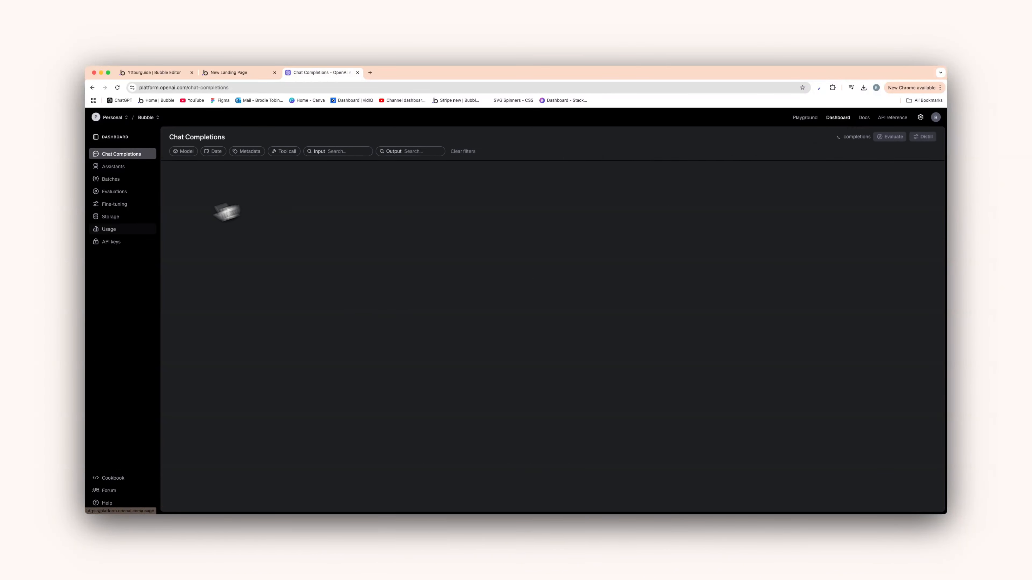
pyautogui.click(118, 243)
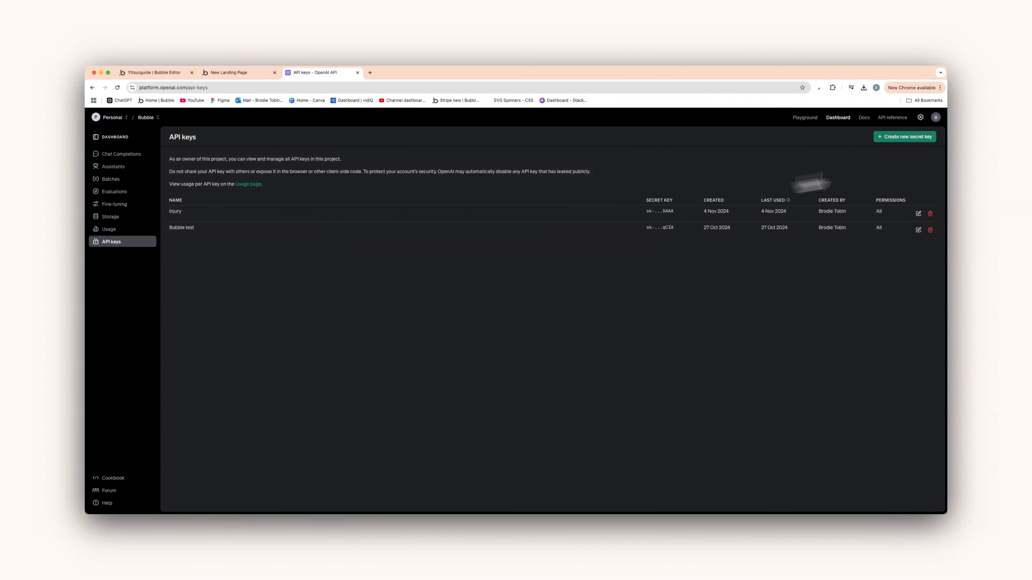
pyautogui.click(918, 139)
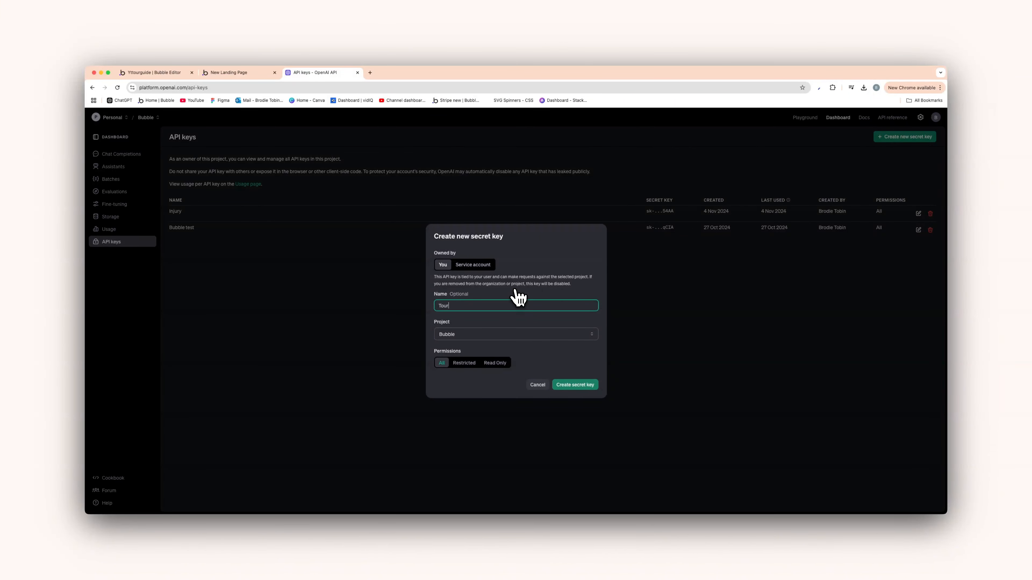
pyautogui.click(585, 384)
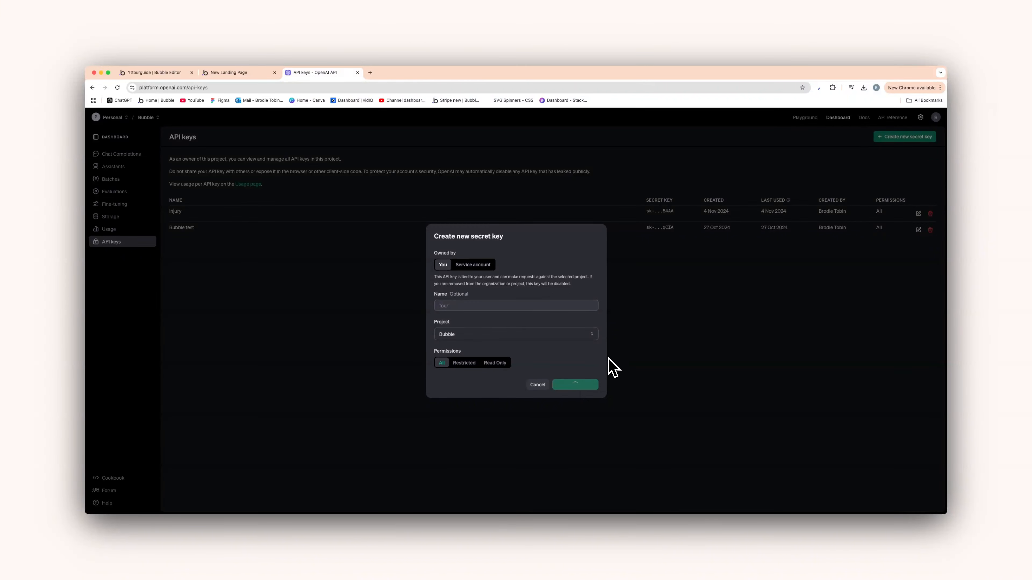
pyautogui.click(585, 311)
pyautogui.click(588, 356)
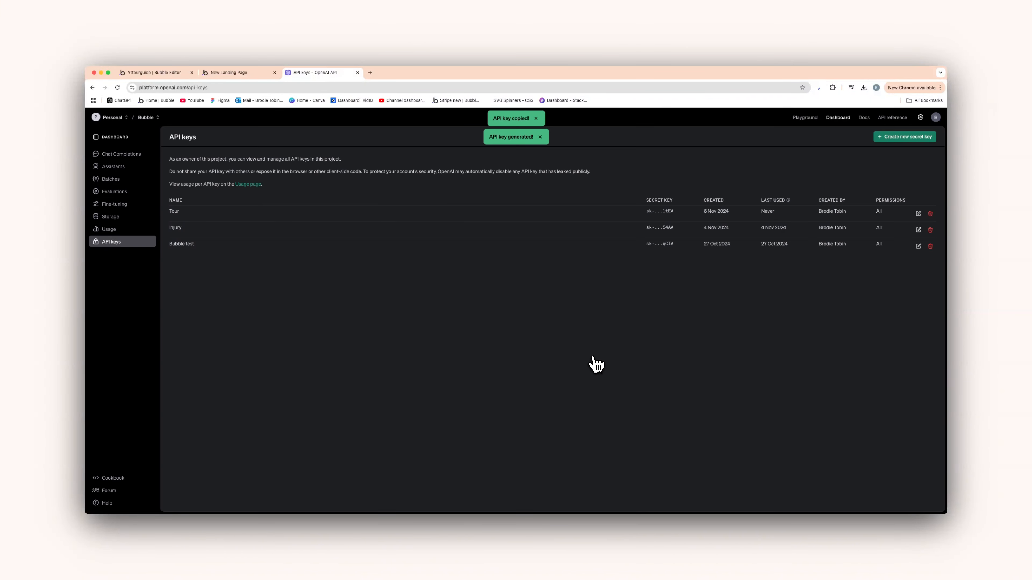
# Paste the Tour secret key after Bearer in the OpenAi API's private key
pyautogui.click(180, 73)
pyautogui.click(818, 308)
pyautogui.press('super+v')
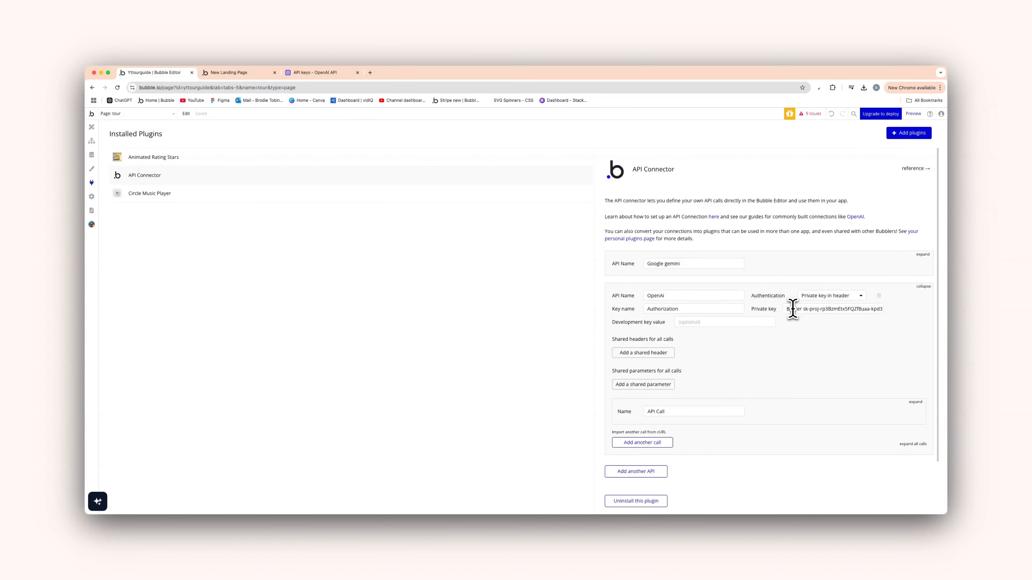
# Add a shared header Content-Type with value application/json to the OpenAi API
pyautogui.click(652, 354)
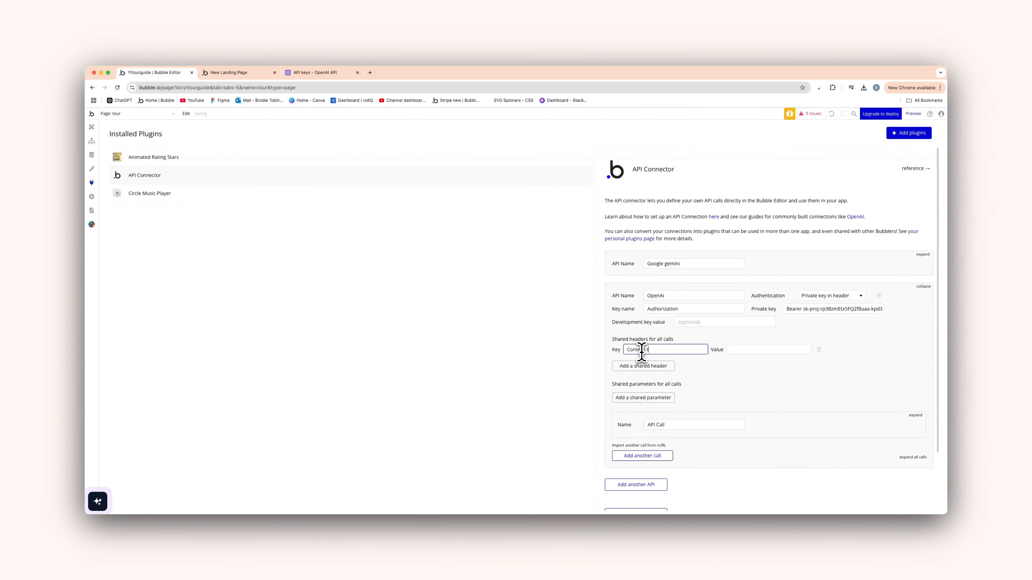
pyautogui.write('Content-Type')
pyautogui.click(765, 350)
pyautogui.write('app')
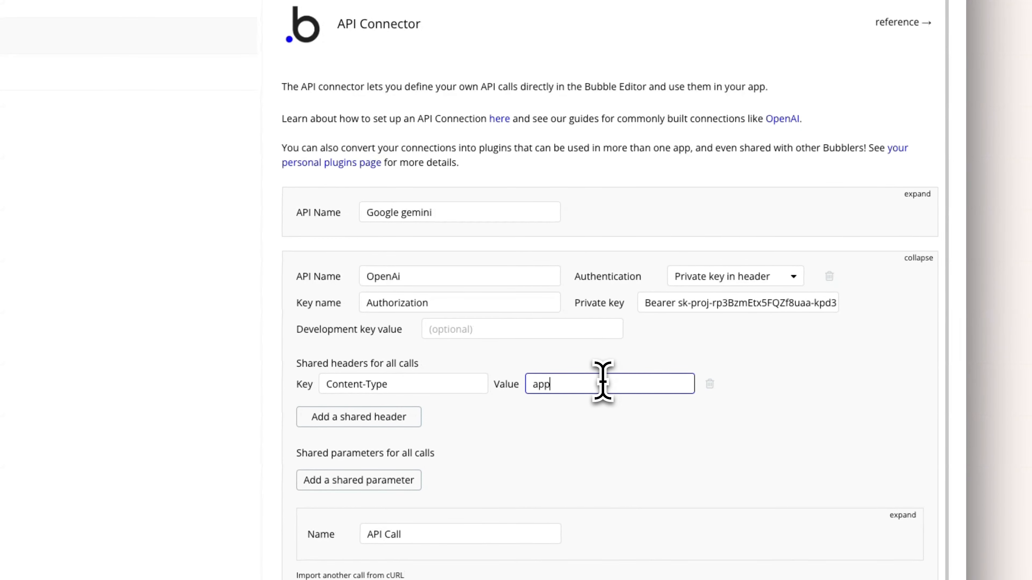
pyautogui.write('lication/jso')
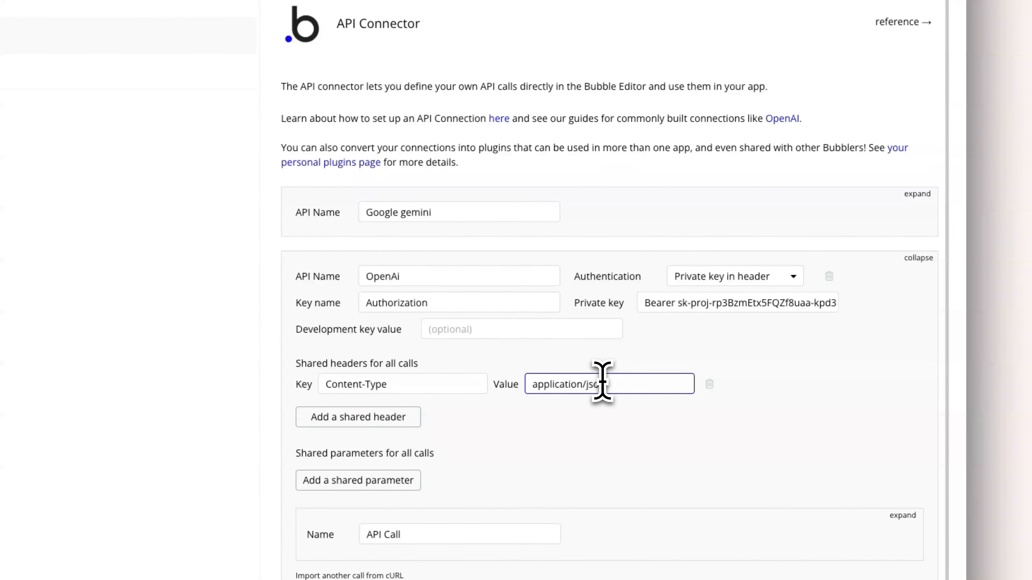
pyautogui.click(608, 427)
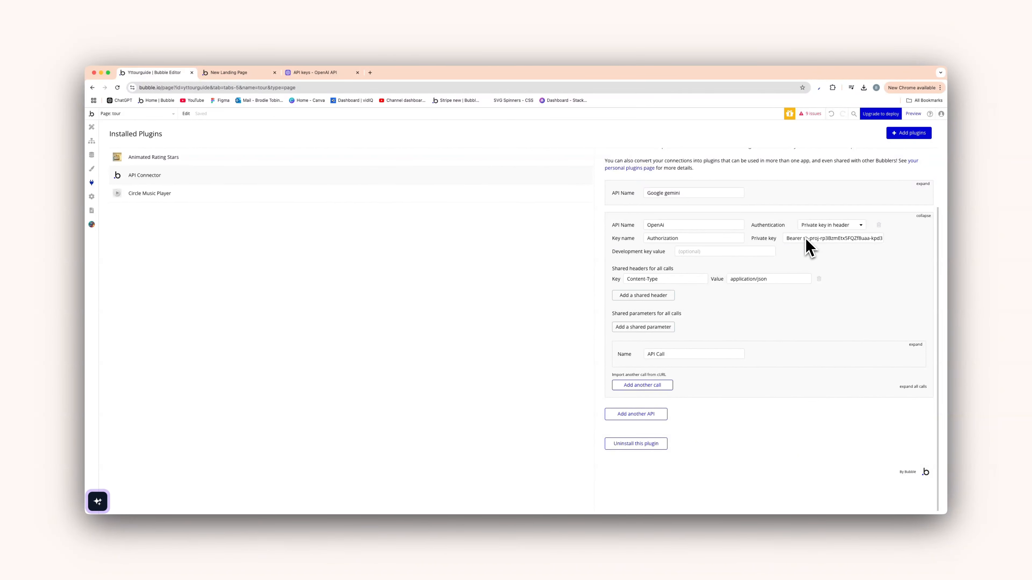
# Rename the API call to Vision, use it as an Action, and set method POST
pyautogui.click(916, 344)
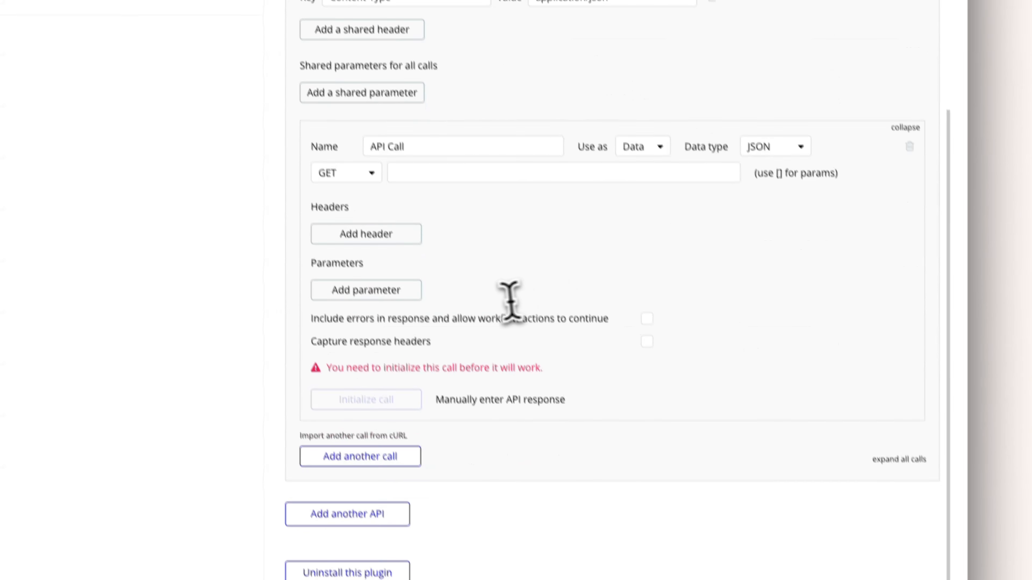
pyautogui.tripleClick(431, 321)
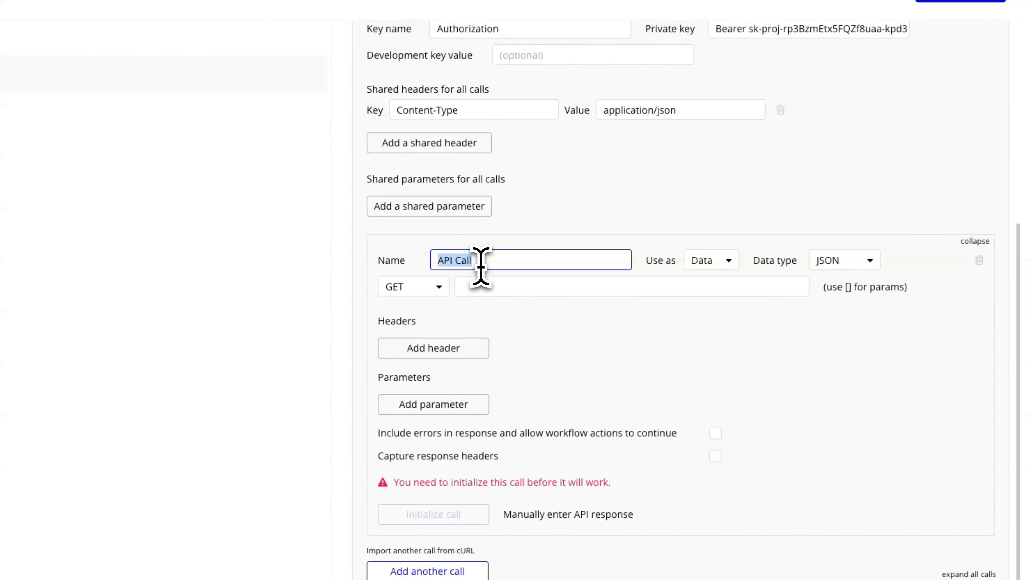
pyautogui.write('Vision')
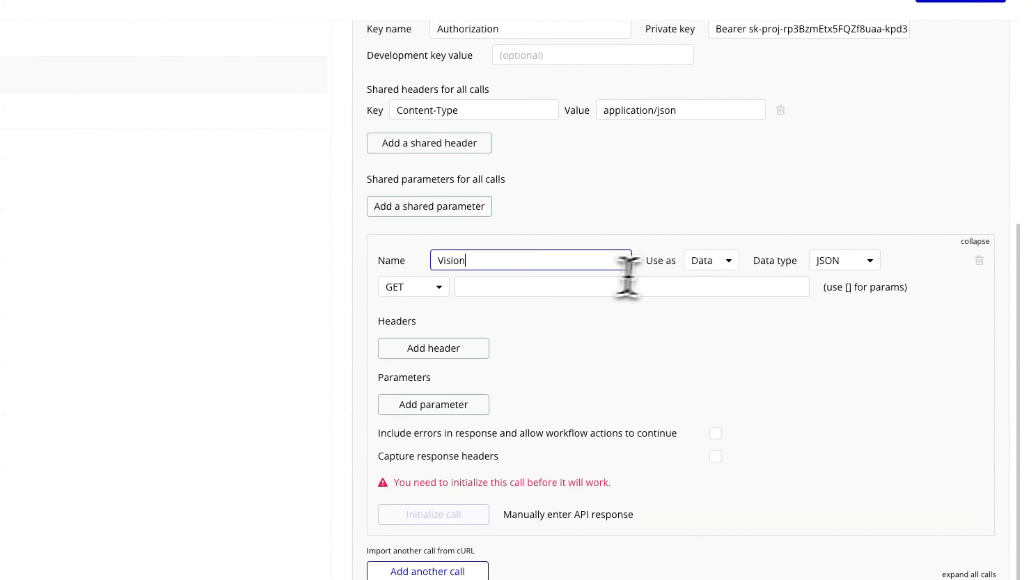
pyautogui.click(699, 261)
pyautogui.click(713, 304)
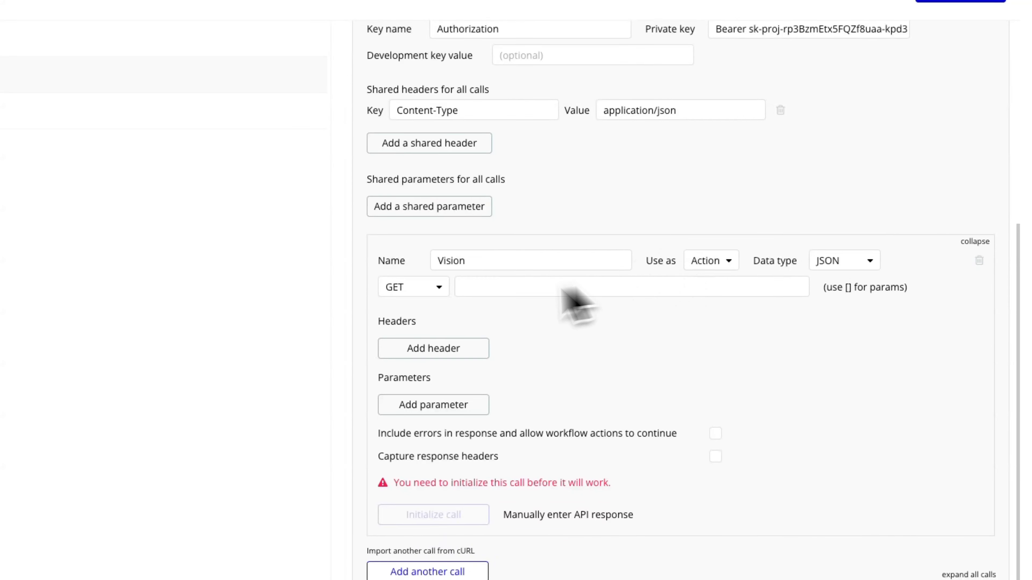
pyautogui.click(421, 288)
pyautogui.click(411, 330)
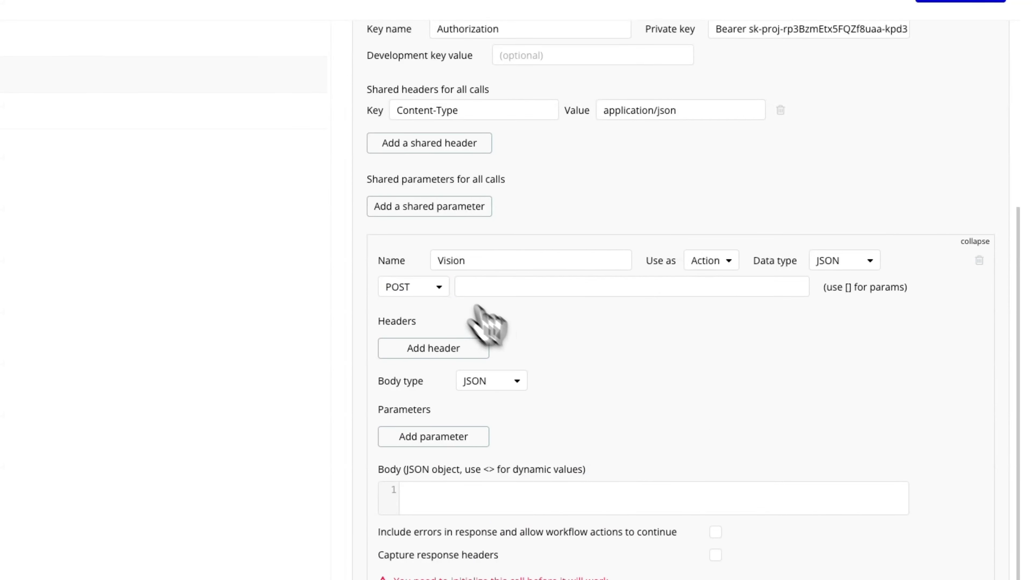
pyautogui.click(313, 74)
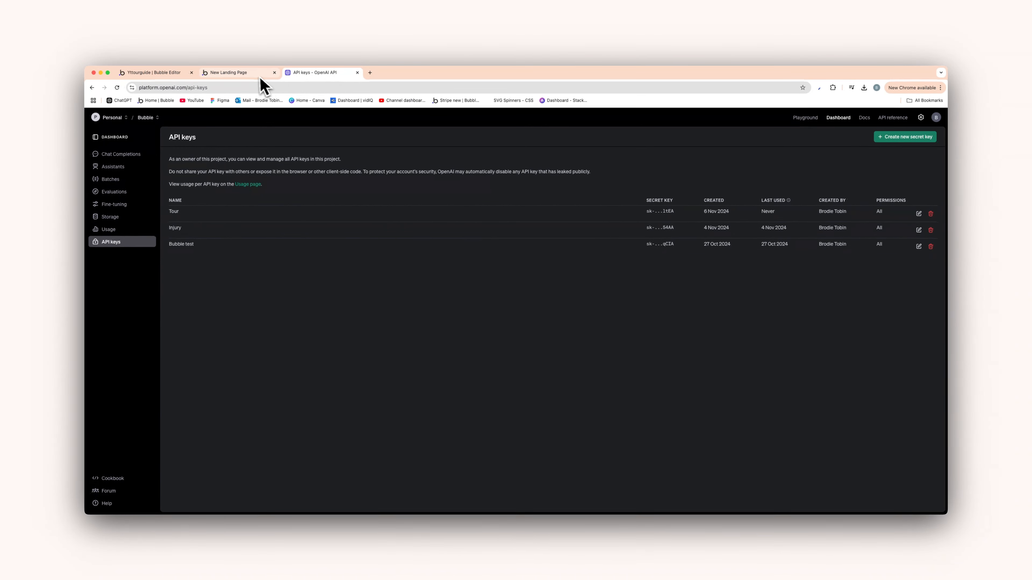
# Copy the Vision guide's example JSON request body and paste it into the Vision call's Body
pyautogui.click(865, 119)
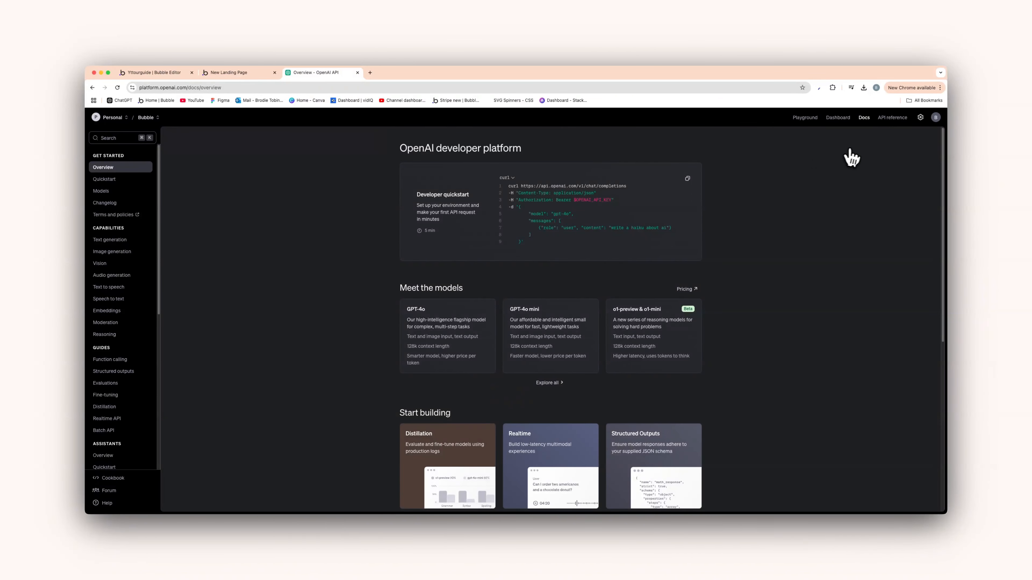
pyautogui.click(130, 262)
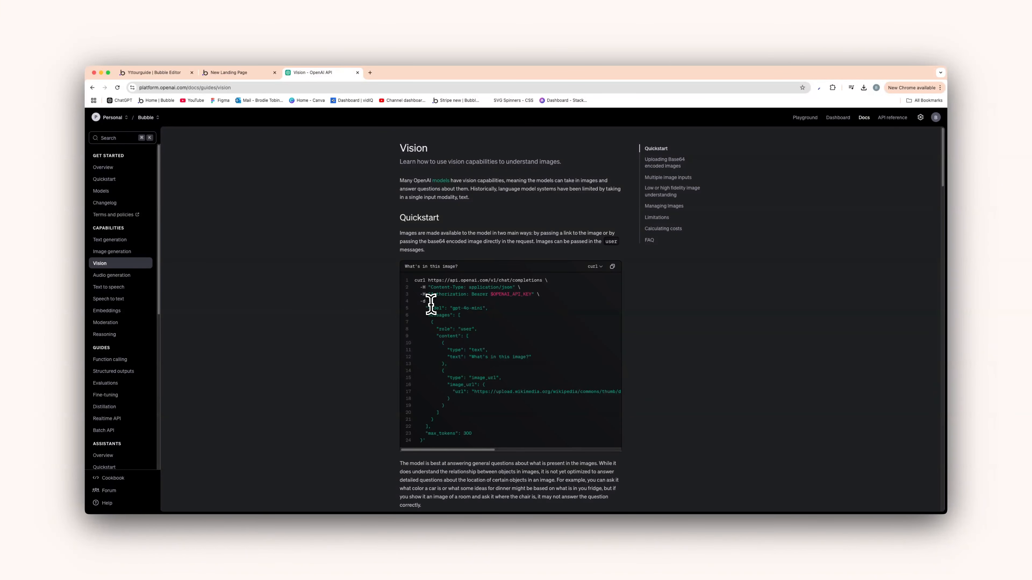
pyautogui.moveTo(432, 301); pyautogui.dragTo(431, 452)
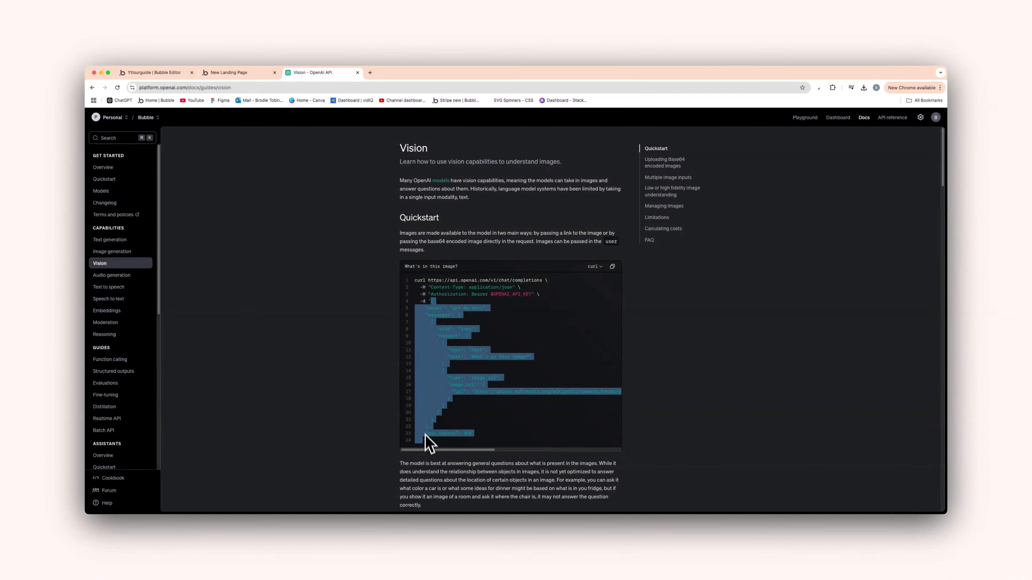
pyautogui.click(173, 73)
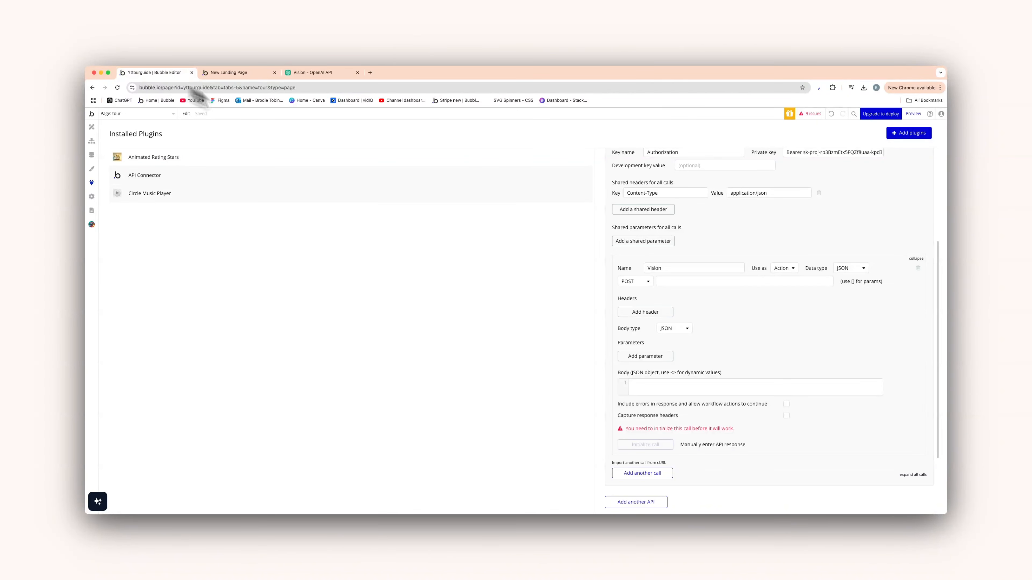
pyautogui.click(634, 386)
pyautogui.press('super+v')
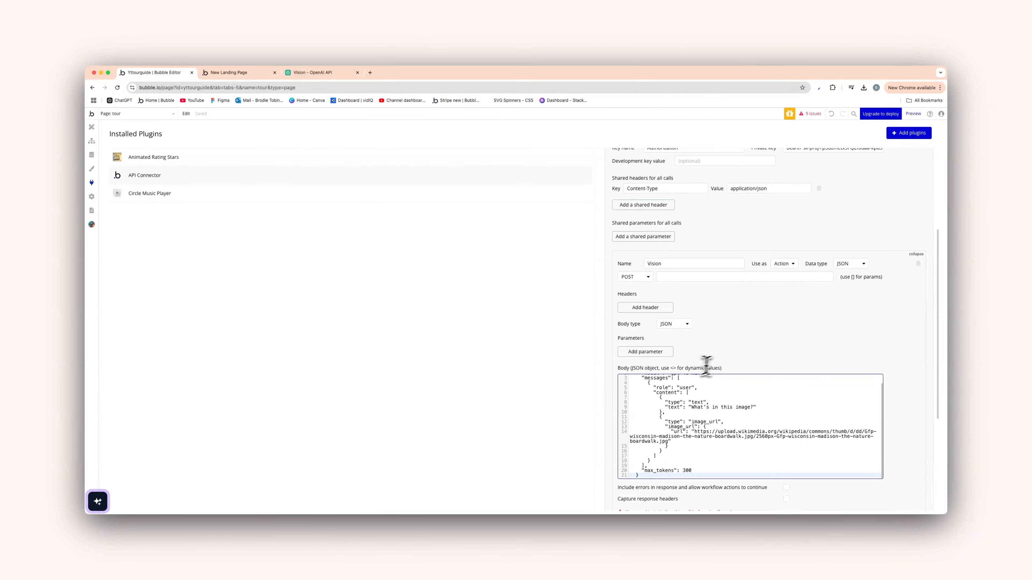
pyautogui.scroll(-2, 706, 341)
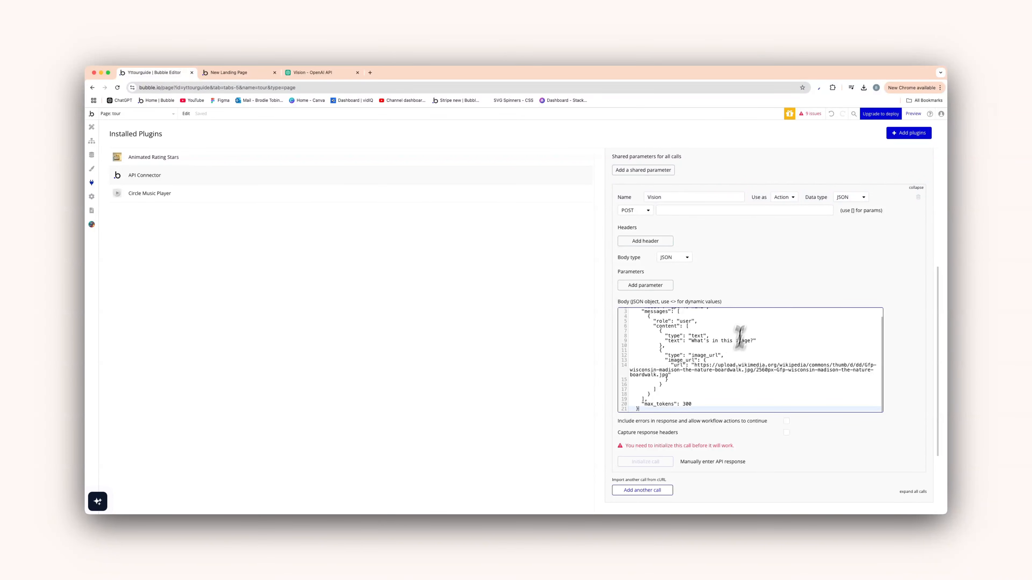
# Replace the 'What's in this image?' prompt with a tour-guide request for 3 facts about the uploaded place
pyautogui.click(763, 265)
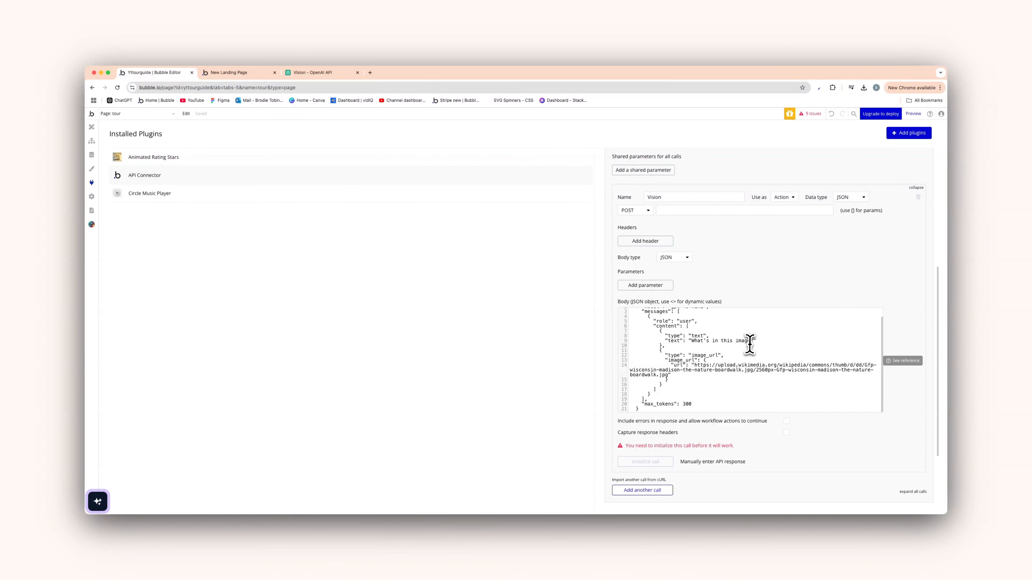
pyautogui.moveTo(751, 342); pyautogui.dragTo(691, 343)
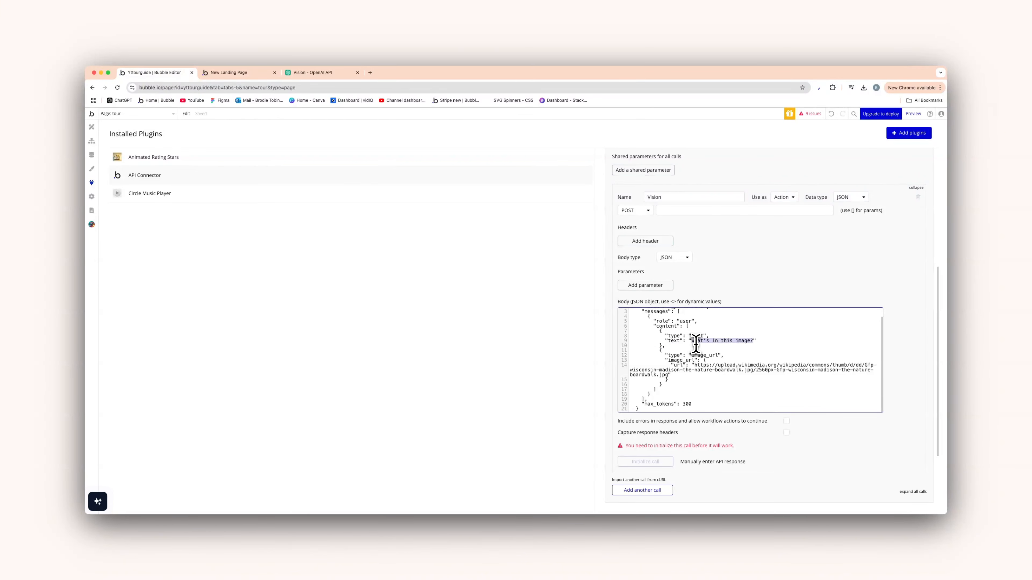
pyautogui.write('y')
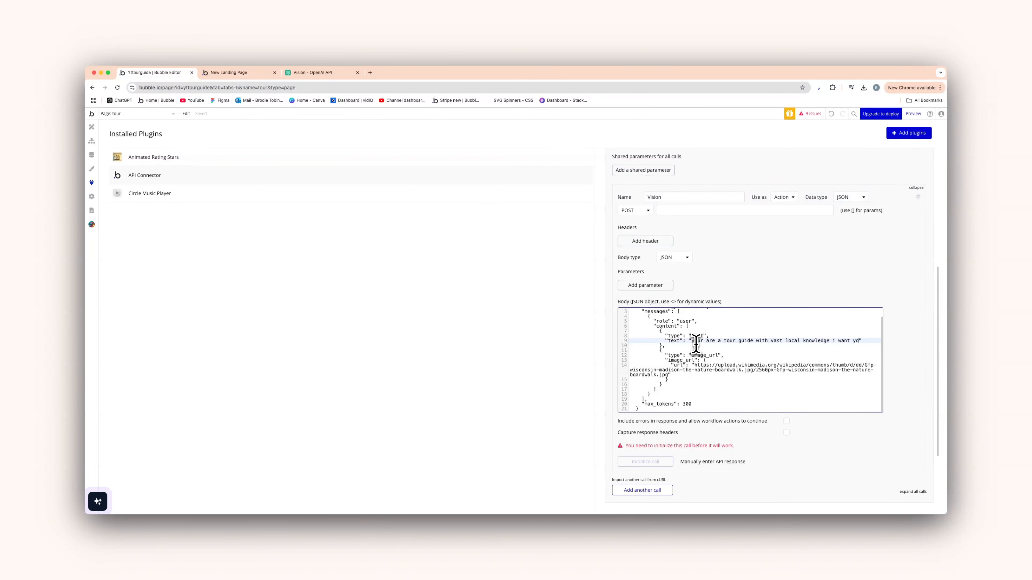
pyautogui.write('give the user 3 facts about the')
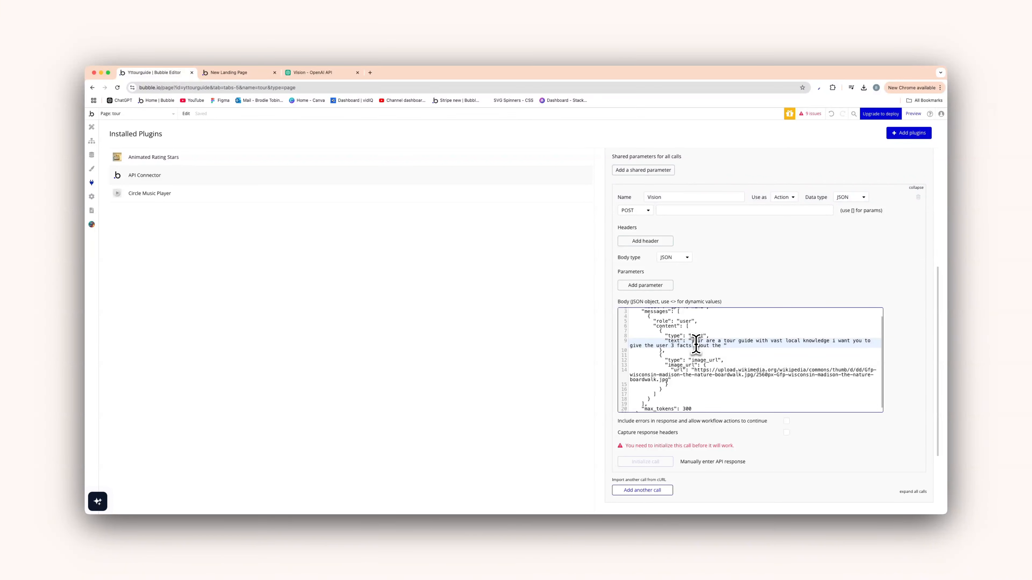
pyautogui.write('place or destination they upload')
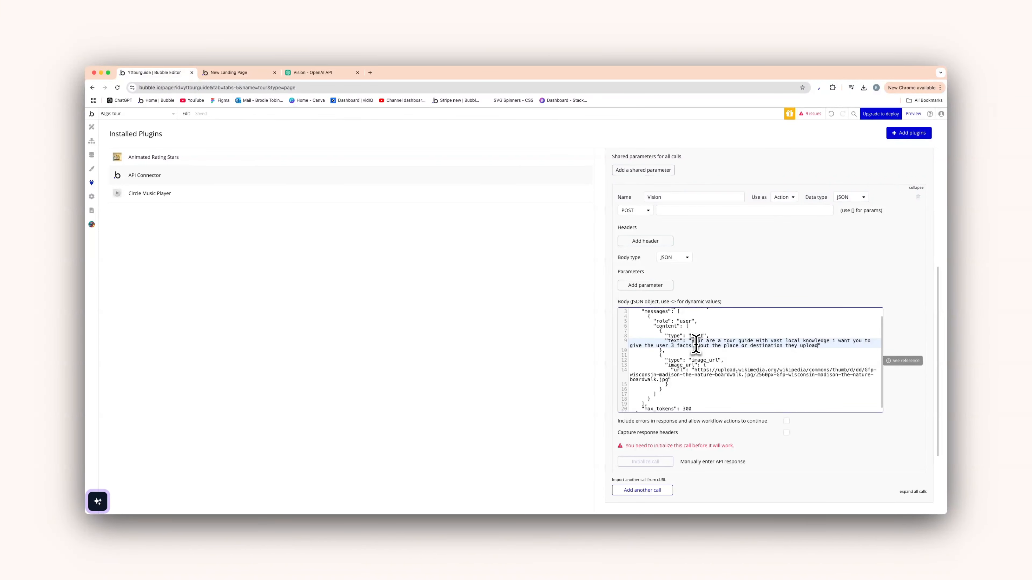
pyautogui.click(738, 282)
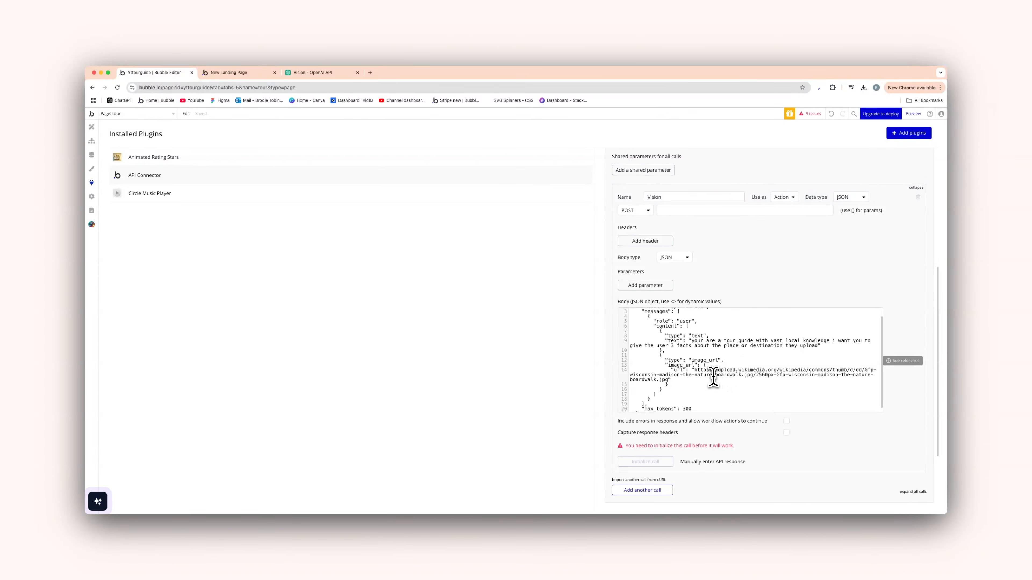
# Swap the Body's hard-coded image URL for a <url> parameter and save the body
pyautogui.click(694, 373)
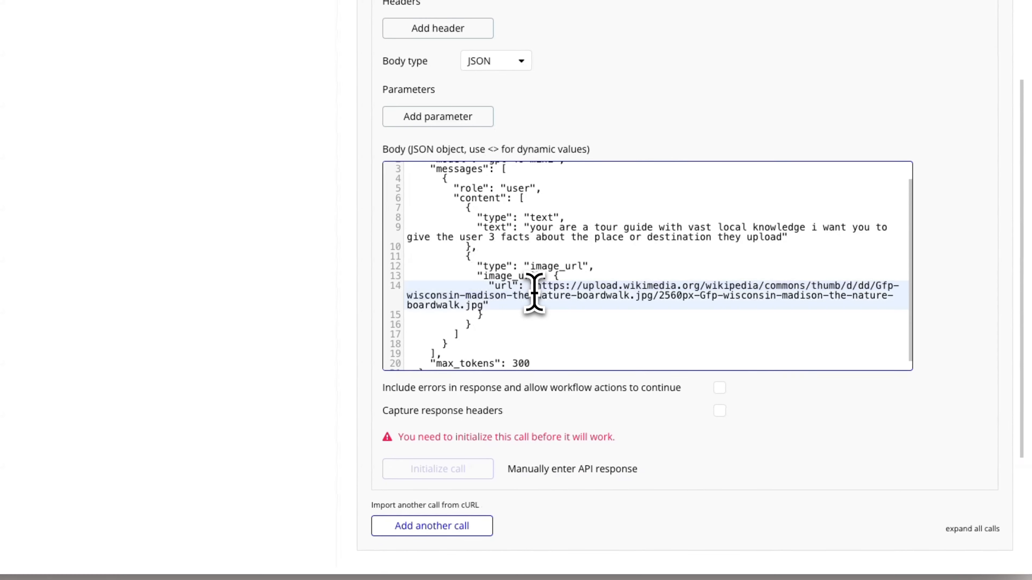
pyautogui.moveTo(535, 288); pyautogui.dragTo(502, 305)
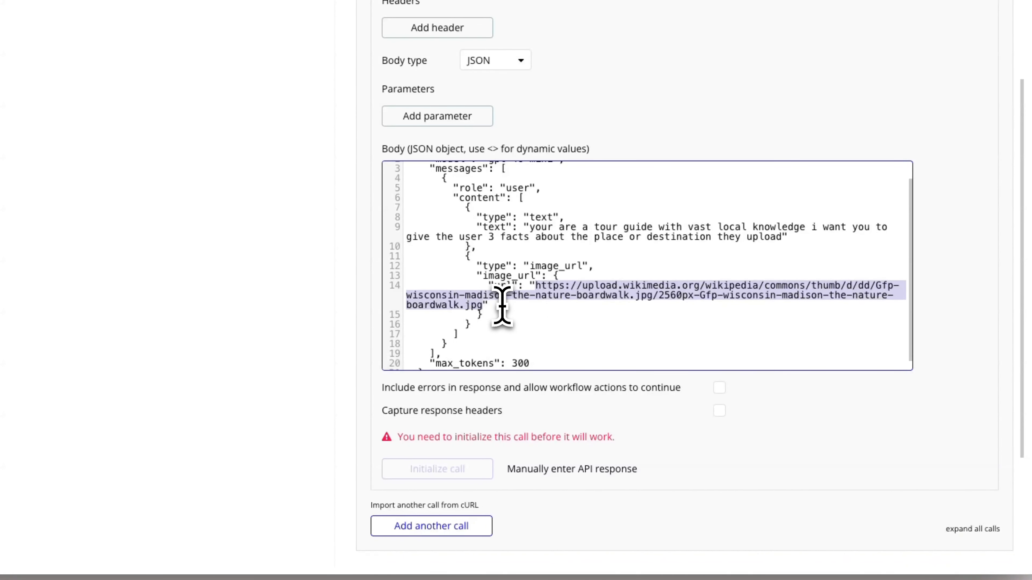
pyautogui.write('<>')
pyautogui.press('Left')
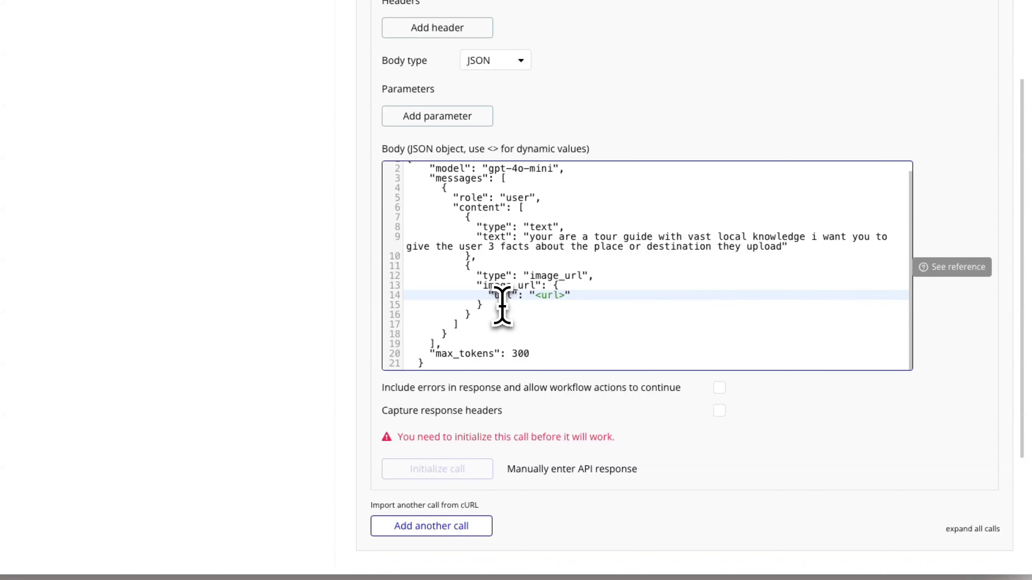
pyautogui.click(720, 83)
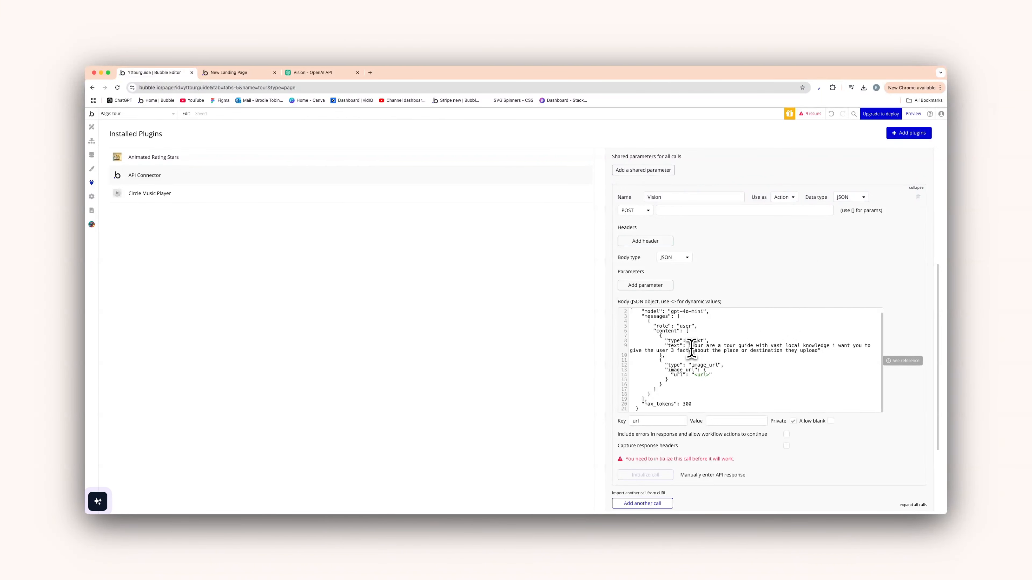
pyautogui.moveTo(692, 348); pyautogui.dragTo(820, 352)
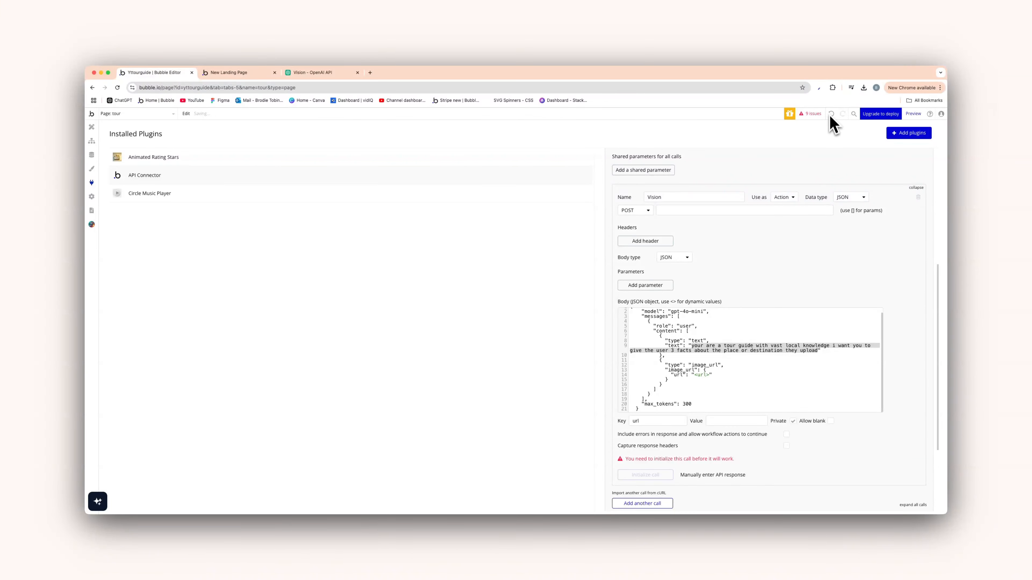
pyautogui.click(779, 404)
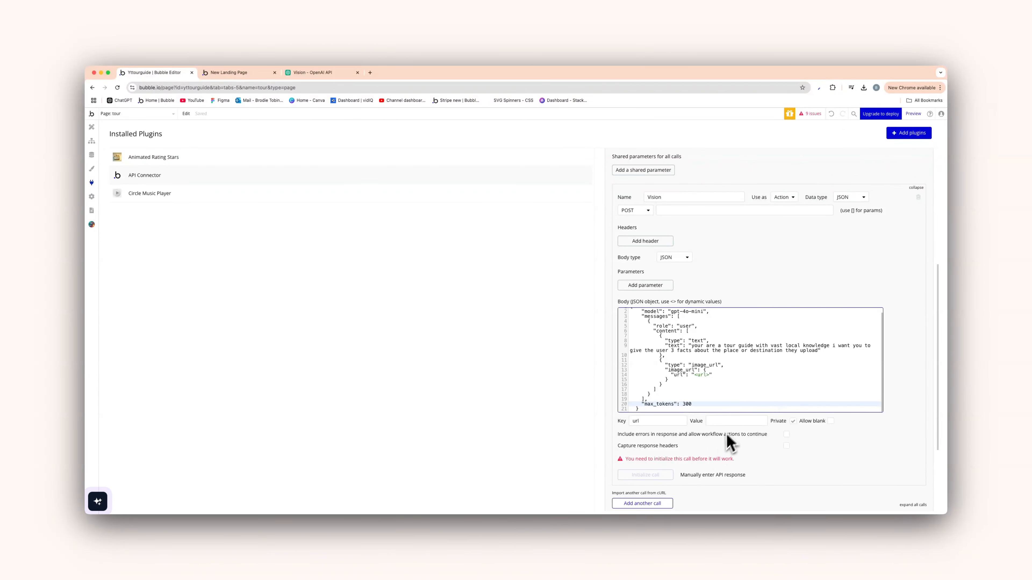
pyautogui.click(834, 114)
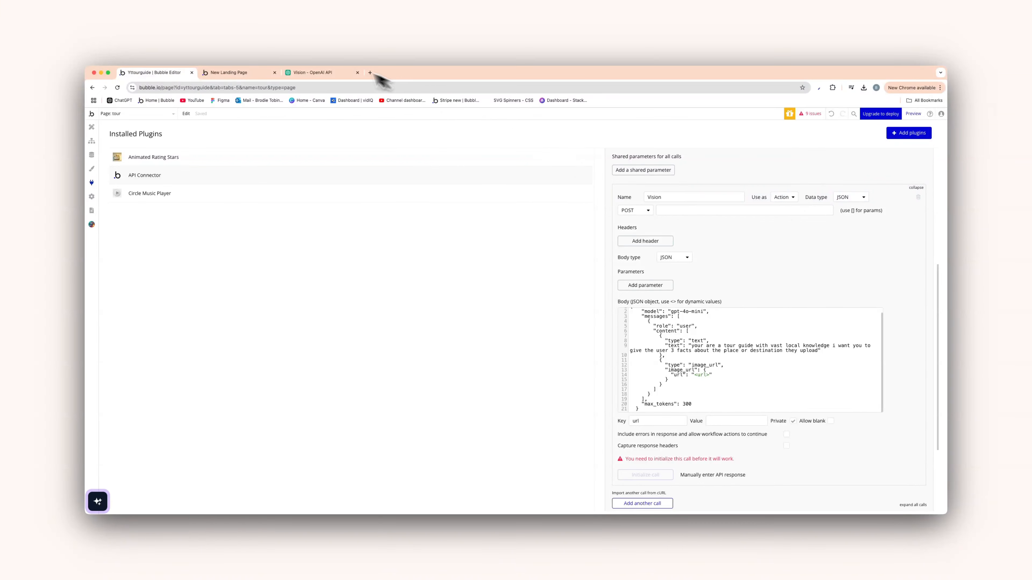
# Copy the Wikimedia sample image URL from OpenAI's Vision guide example
pyautogui.click(332, 74)
pyautogui.click(576, 363)
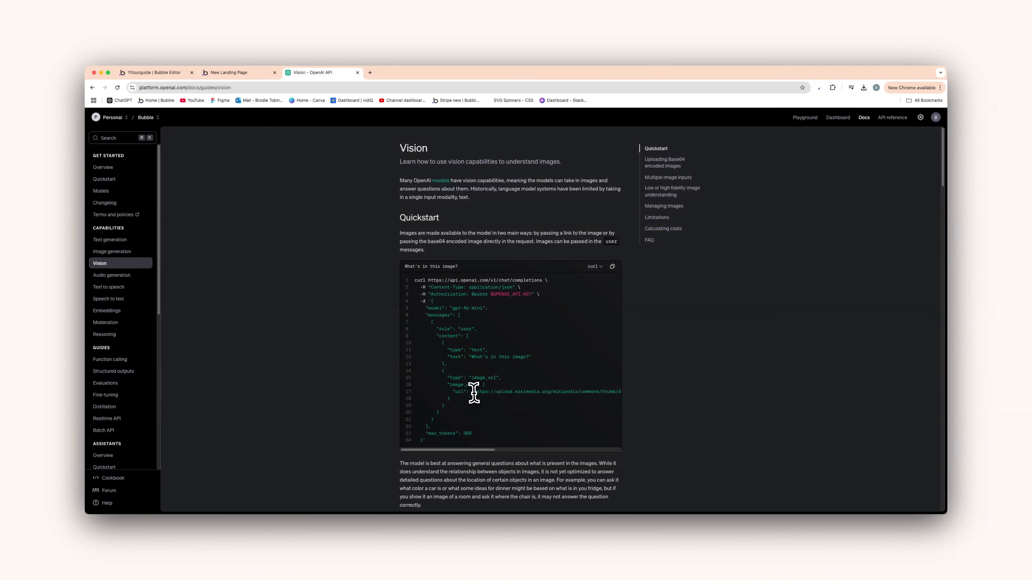
pyautogui.moveTo(475, 391); pyautogui.dragTo(613, 392)
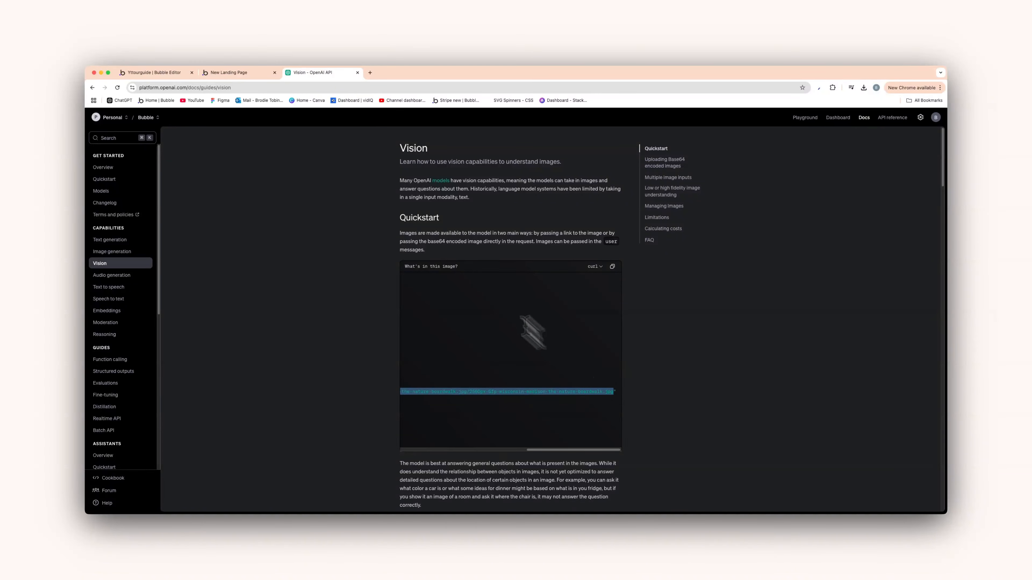
pyautogui.click(260, 73)
pyautogui.click(160, 73)
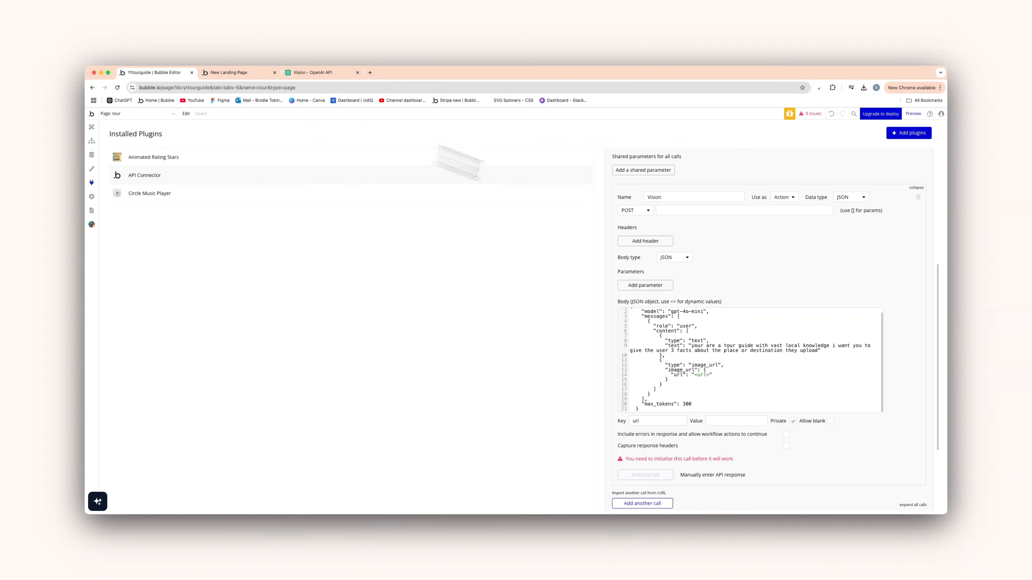
# Paste the sample image URL as the url key's value and untick Private
pyautogui.click(737, 421)
pyautogui.press('super+v')
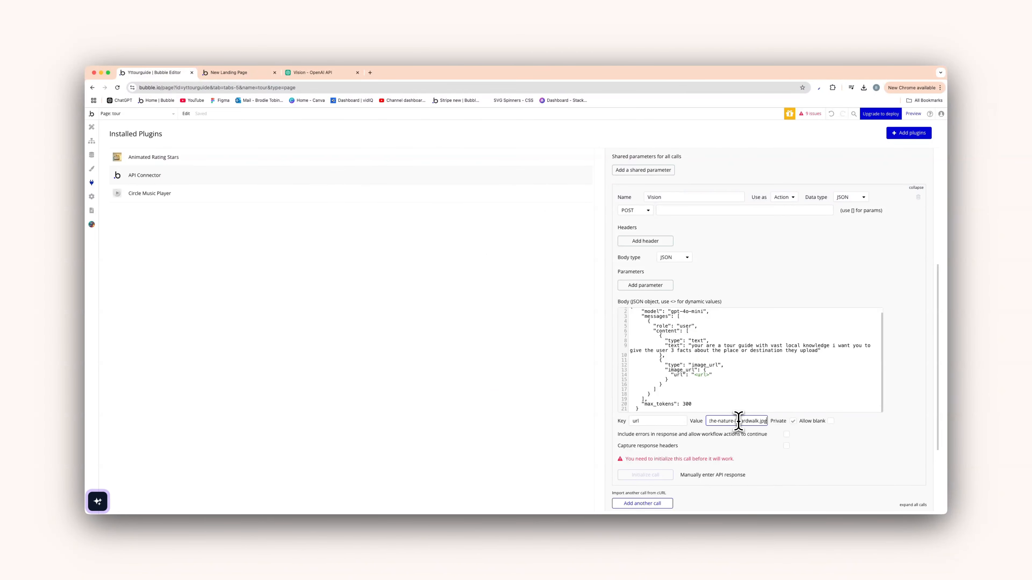
pyautogui.click(792, 421)
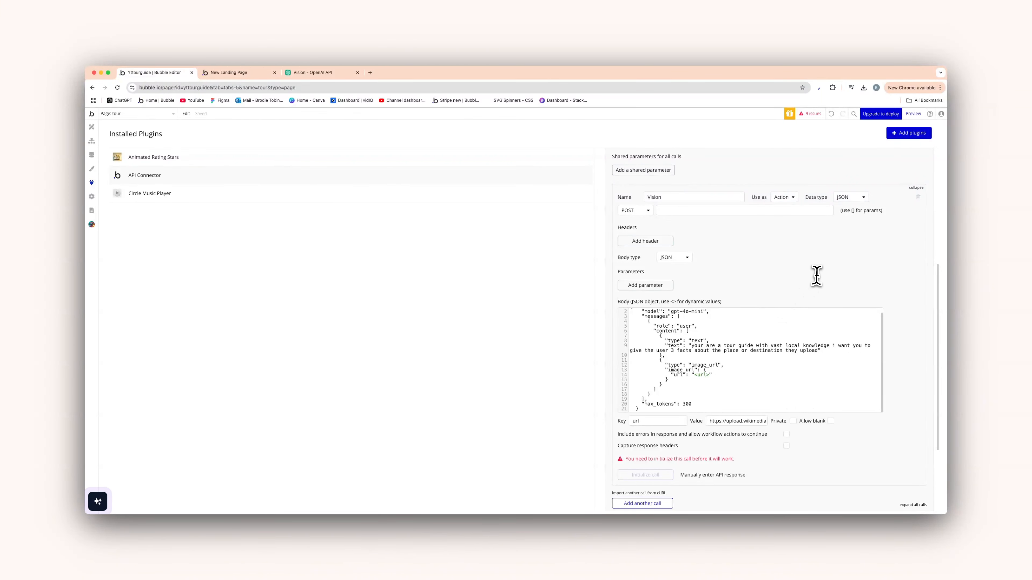
pyautogui.scroll(1, 780, 398)
pyautogui.scroll(-3, 780, 397)
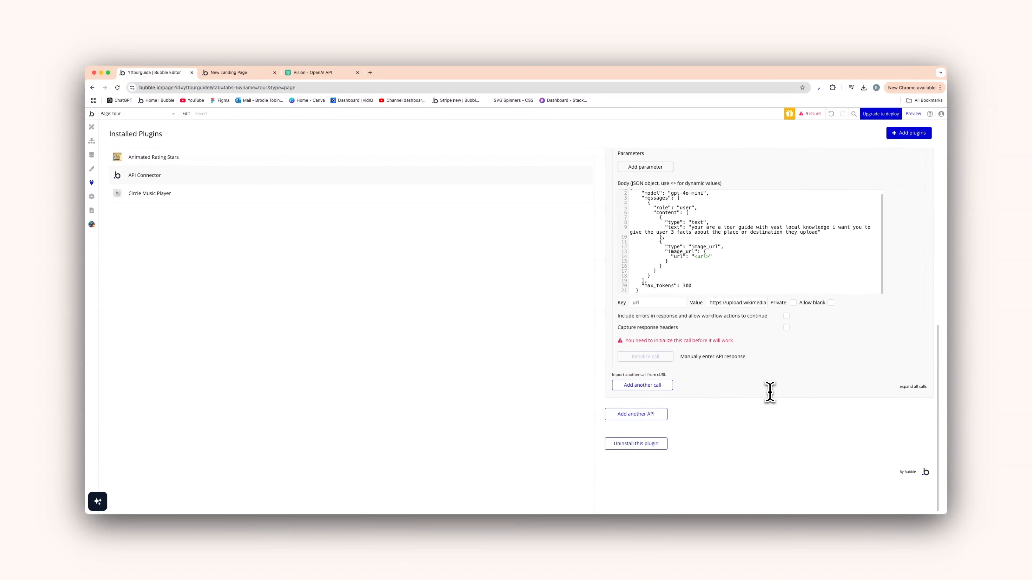
pyautogui.scroll(3, 767, 390)
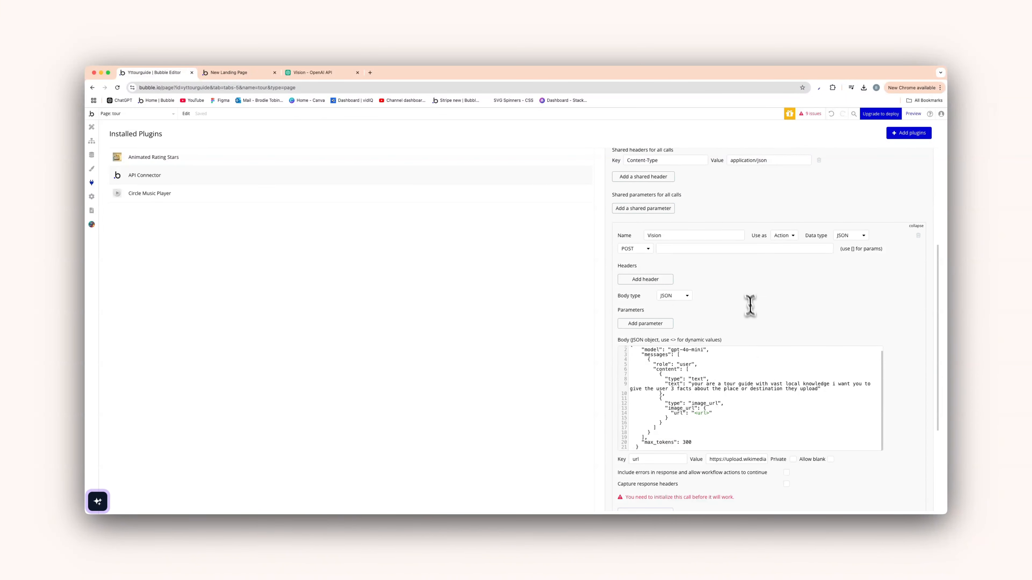
pyautogui.click(671, 252)
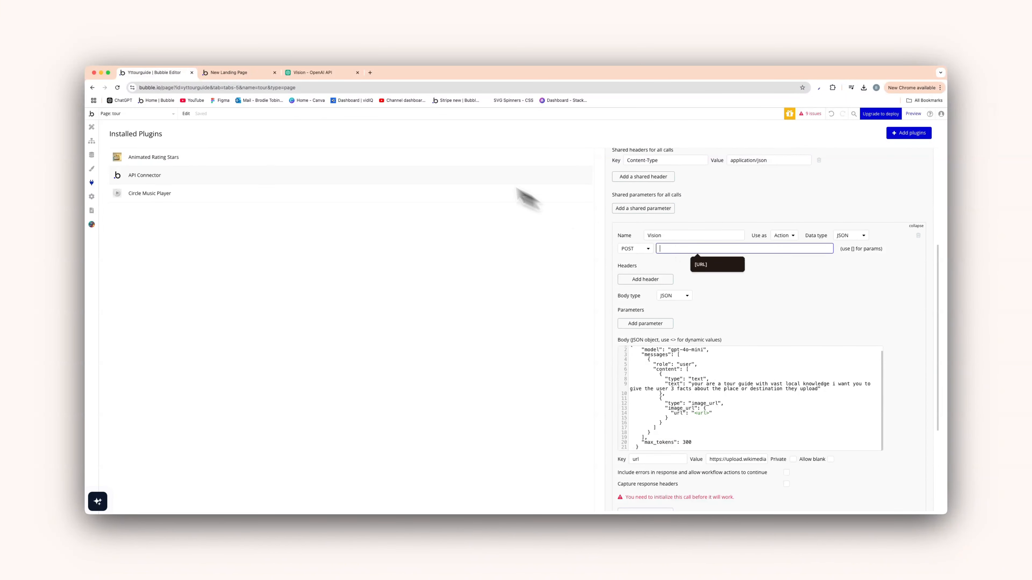
pyautogui.click(321, 73)
pyautogui.hscroll(-2, 519, 325)
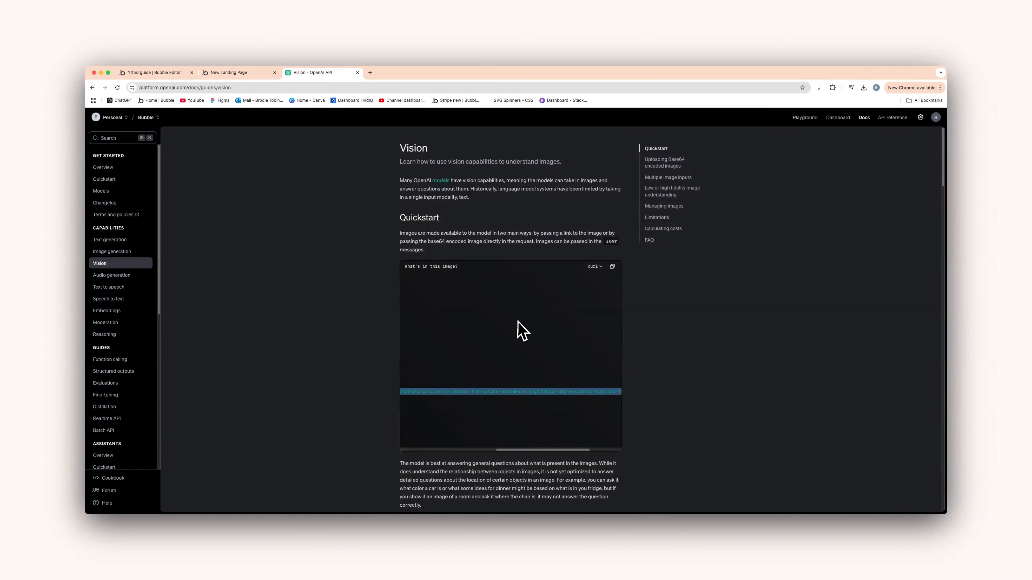
pyautogui.hscroll(-5, 522, 330)
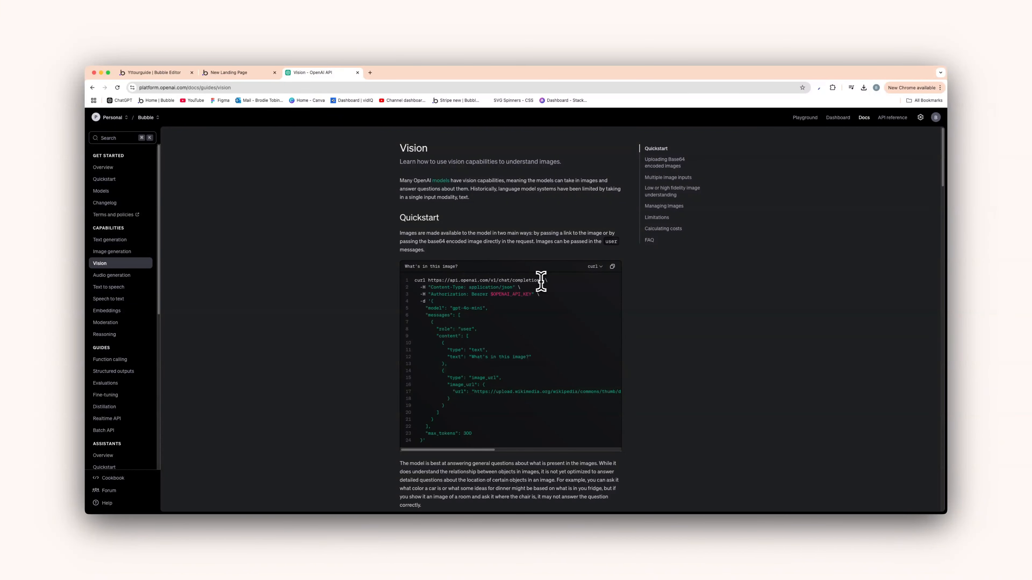
pyautogui.moveTo(541, 280); pyautogui.dragTo(432, 282)
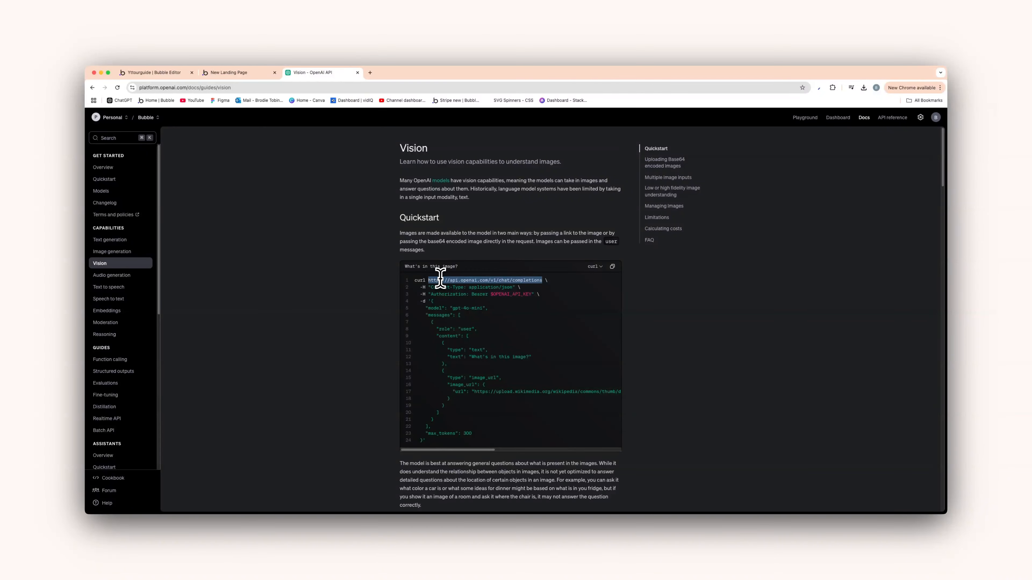
pyautogui.click(157, 73)
pyautogui.click(718, 246)
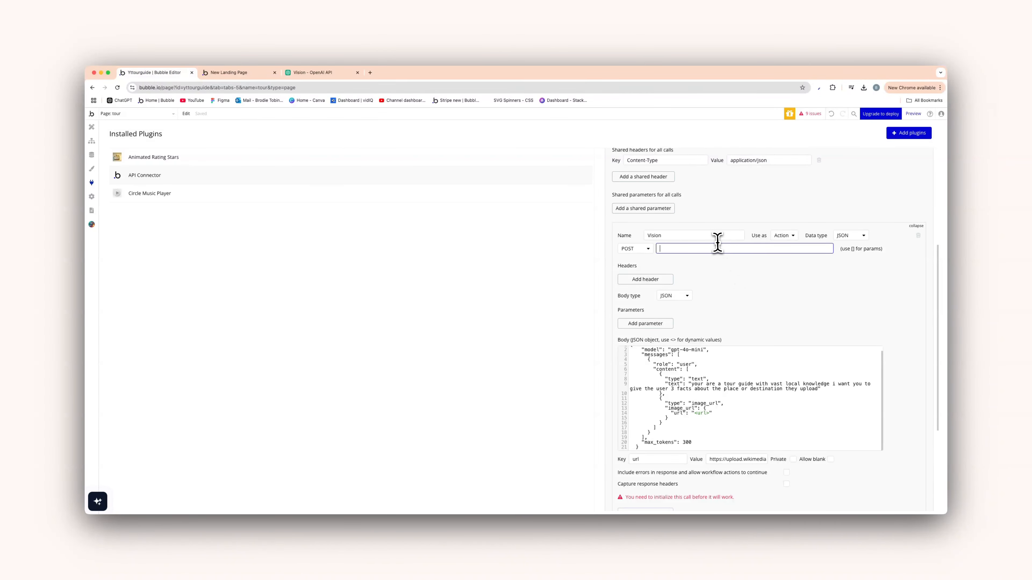
pyautogui.write('https://api.openai.com/v1/chat/completions')
pyautogui.scroll(-3, 730, 270)
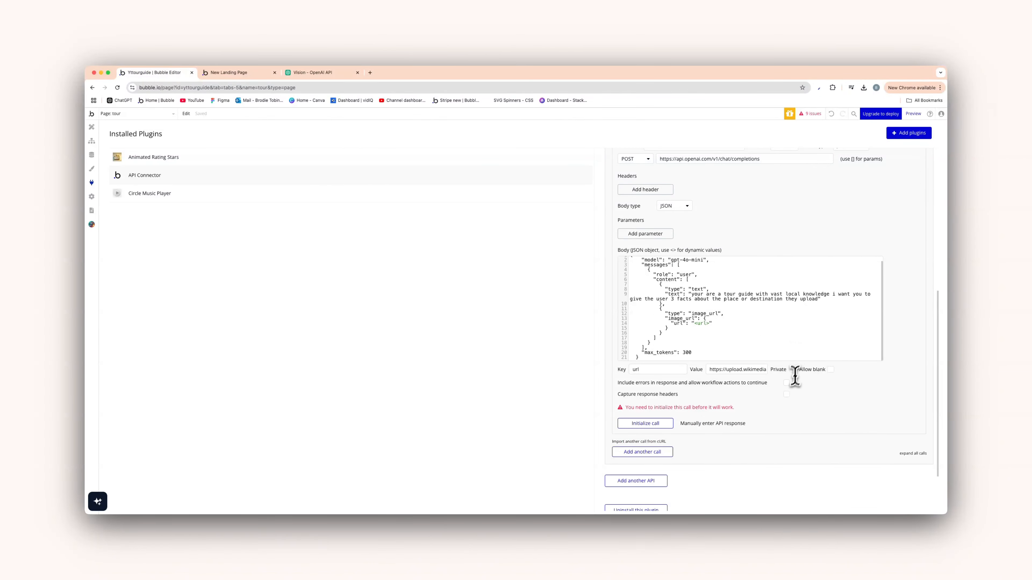
pyautogui.click(787, 383)
# Initialize the Vision call and show the raw 200 OK response with three wetland facts
pyautogui.scroll(2, 666, 419)
pyautogui.scroll(-1, 674, 417)
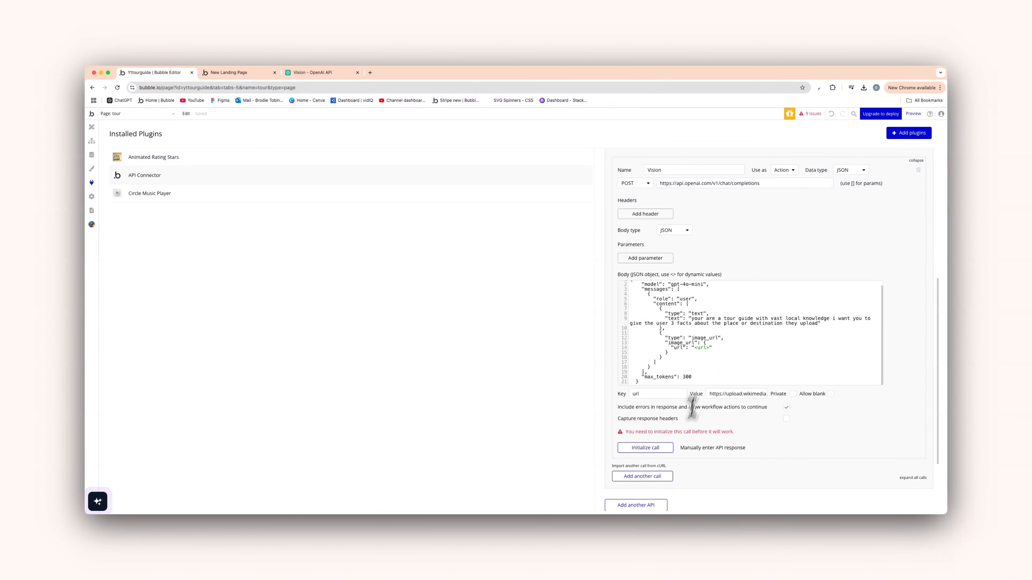
pyautogui.click(656, 452)
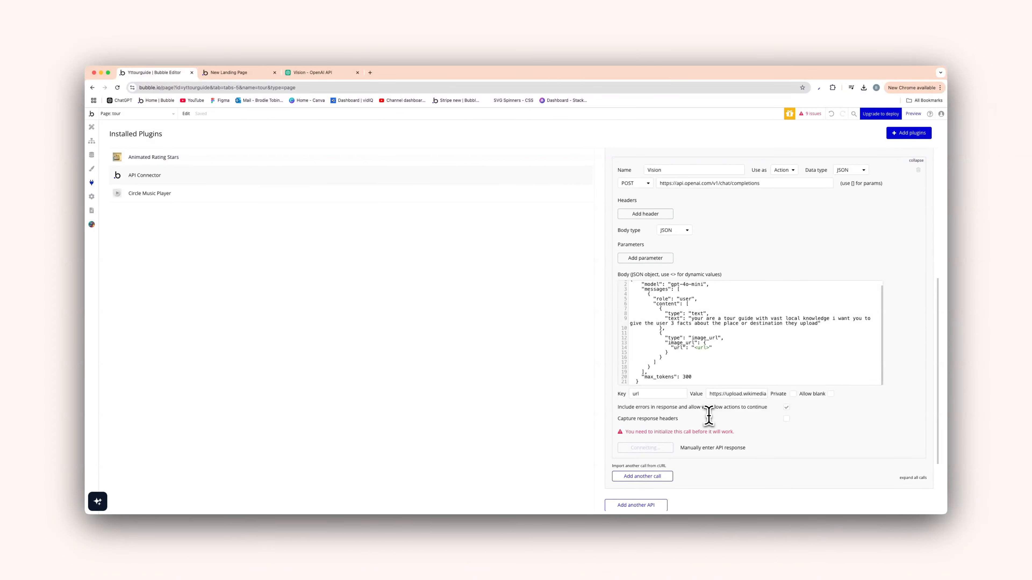
pyautogui.scroll(-5, 399, 362)
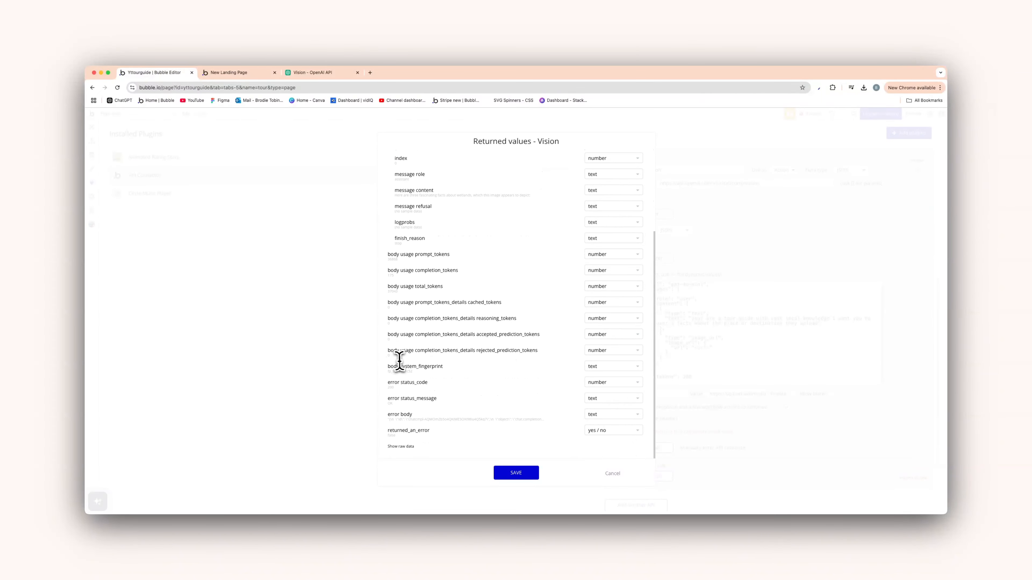
pyautogui.click(401, 447)
pyautogui.scroll(-5, 438, 382)
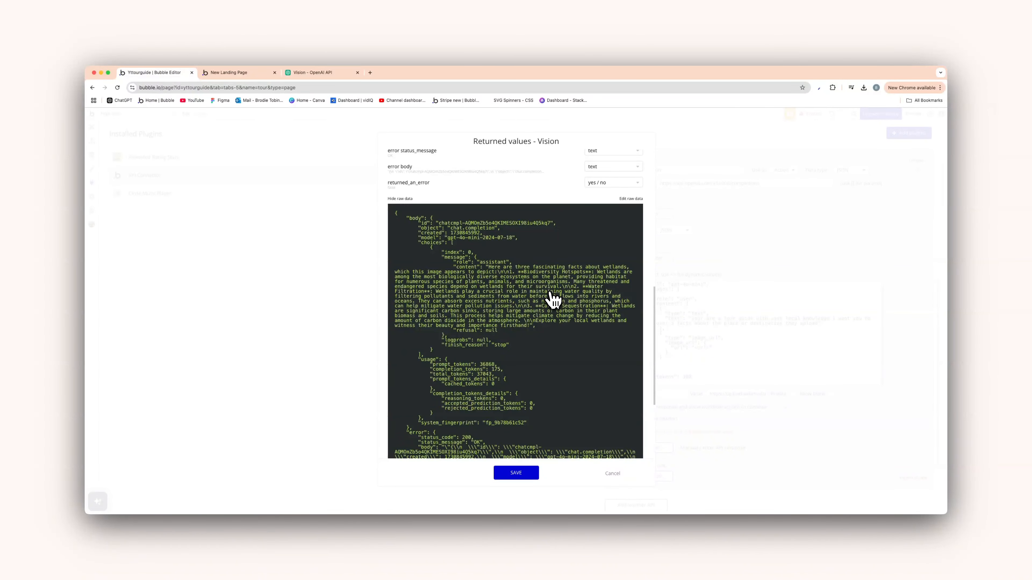
# Open the Vision guide's sample boardwalk image in a new tab to check it, then close it
pyautogui.click(369, 73)
pyautogui.write('https://api.openai.com/v1/chat/completions')
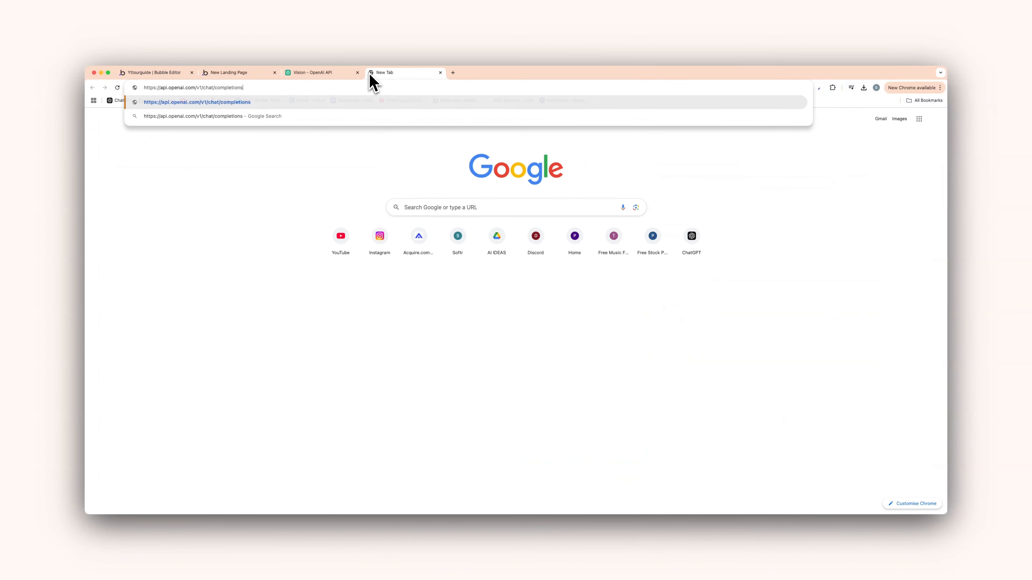
pyautogui.click(334, 74)
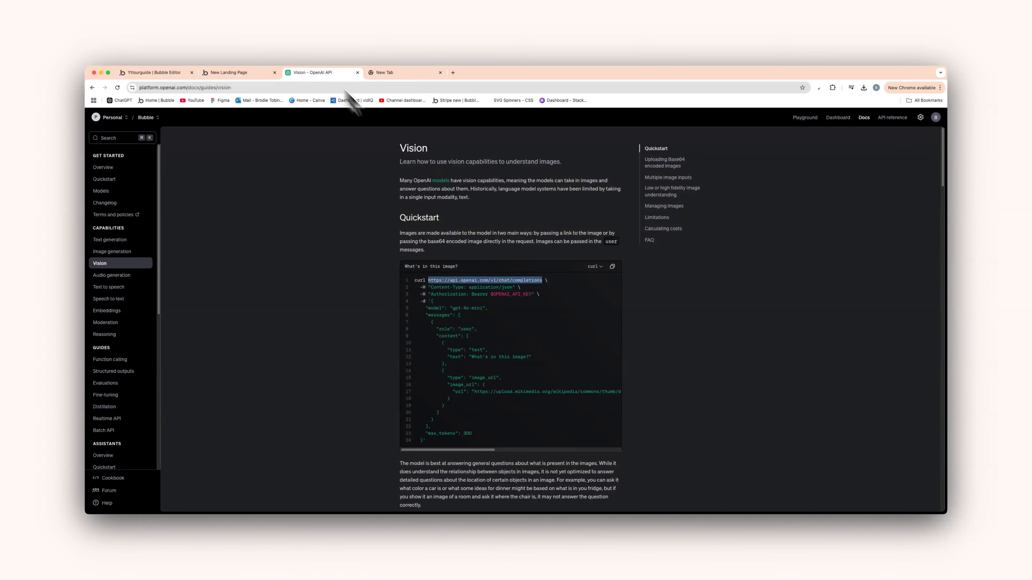
pyautogui.moveTo(475, 393); pyautogui.dragTo(619, 398)
pyautogui.press('super+c')
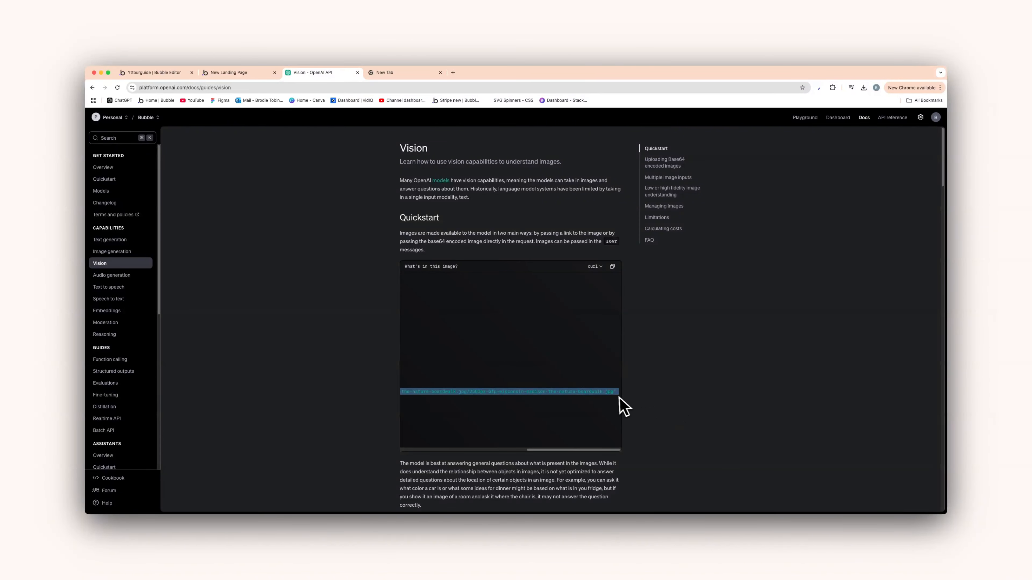
pyautogui.click(404, 74)
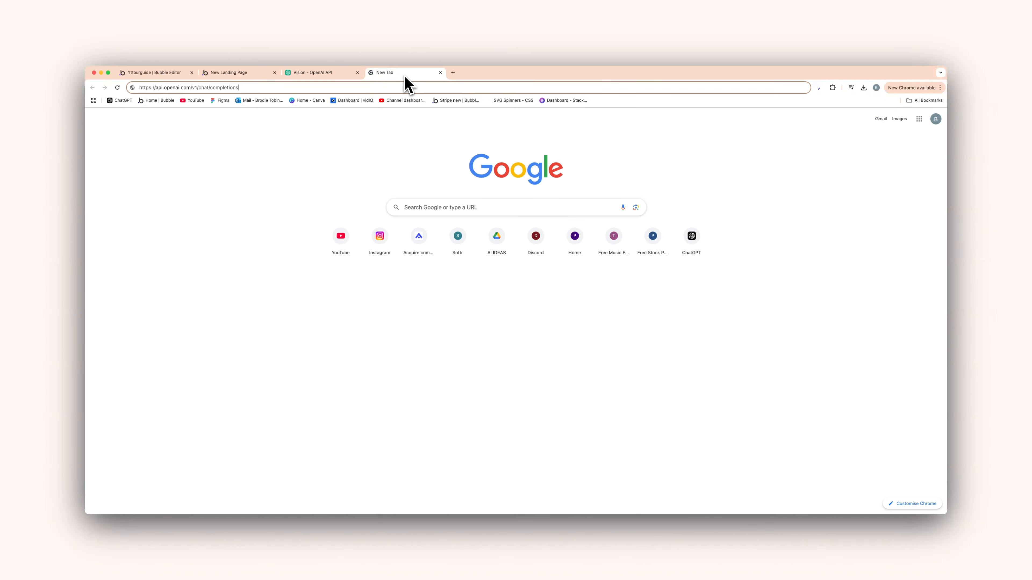
pyautogui.tripleClick(355, 87)
pyautogui.press('super+v')
pyautogui.press('Return')
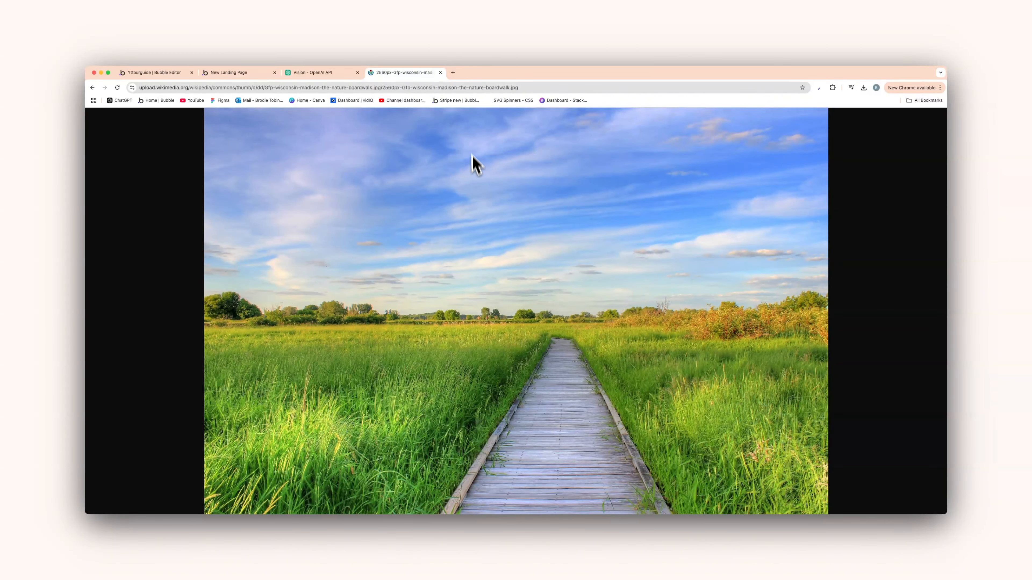
pyautogui.click(441, 72)
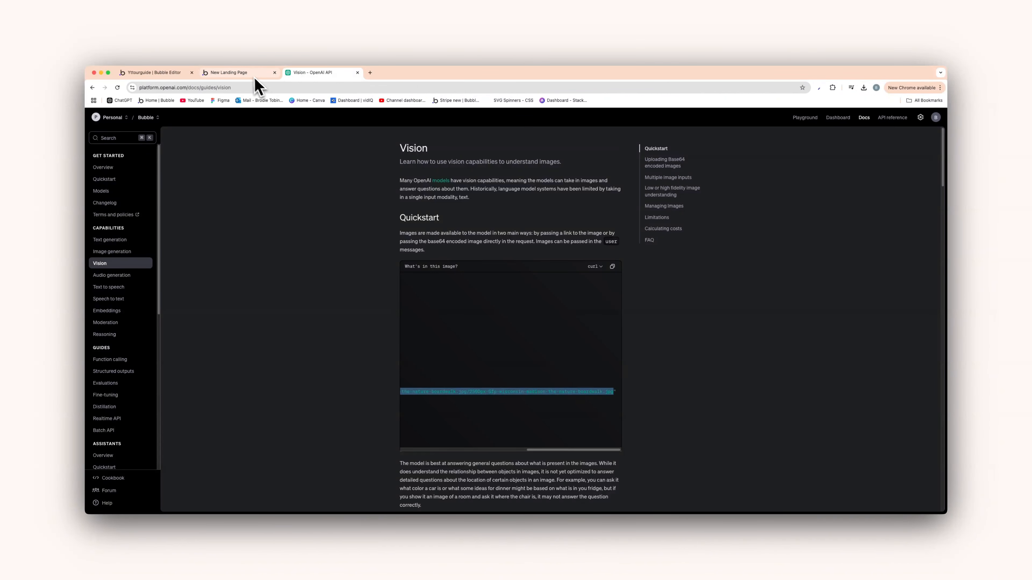
# Save the Vision call's returned values, collapse it, and add another call to the OpenAi API
pyautogui.click(245, 73)
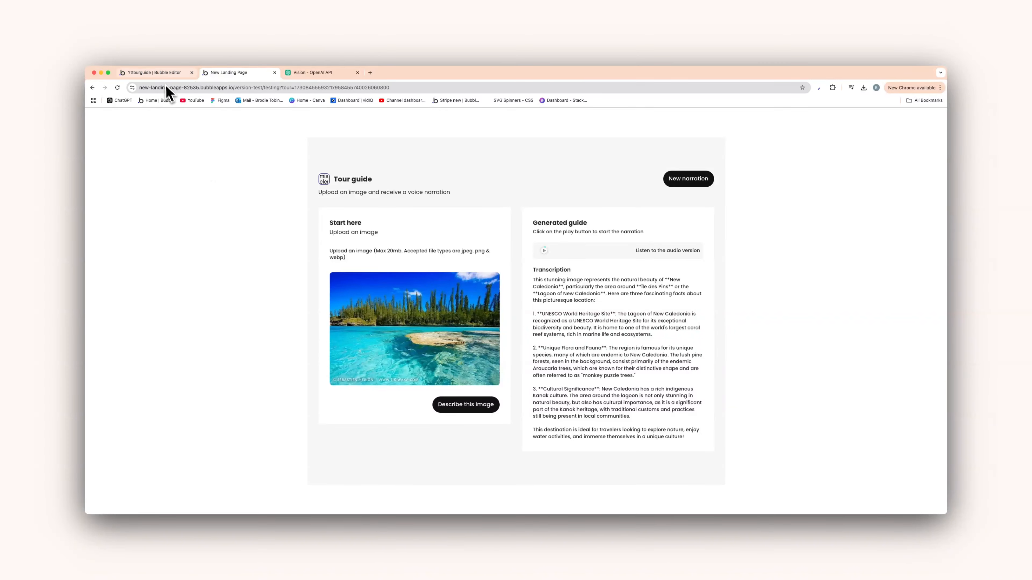
pyautogui.click(175, 73)
pyautogui.click(524, 474)
pyautogui.scroll(-2, 684, 399)
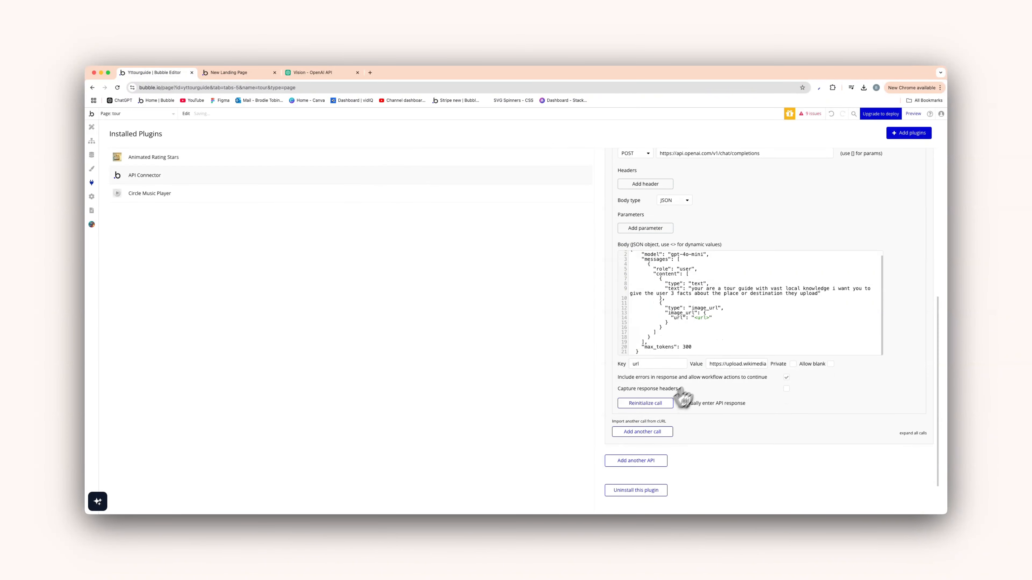
pyautogui.scroll(3, 817, 286)
pyautogui.click(916, 196)
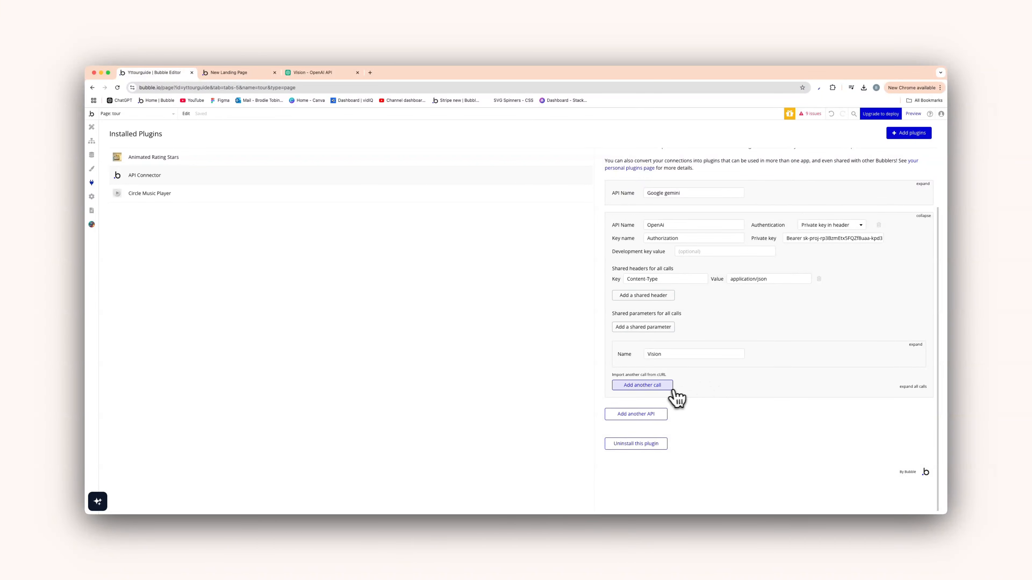
pyautogui.click(662, 386)
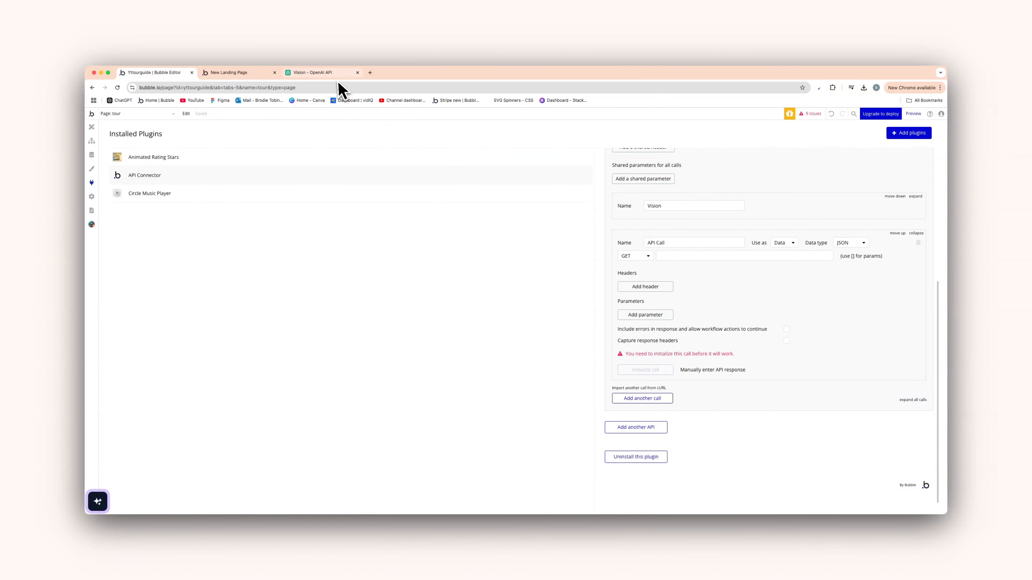
pyautogui.click(325, 72)
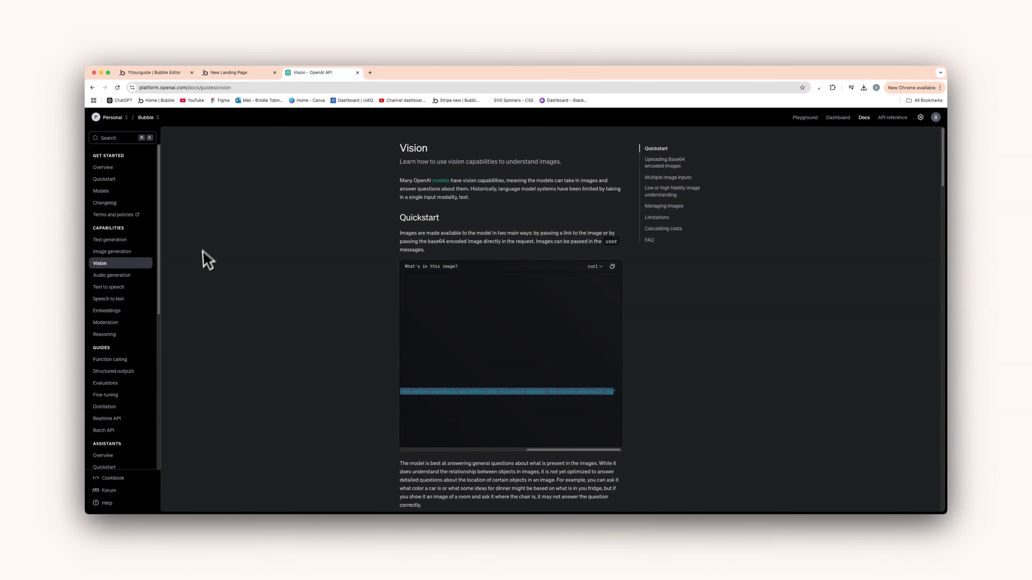
# Open the Text to speech guide and select the v1/audio/speech endpoint URL in its curl example
pyautogui.click(124, 289)
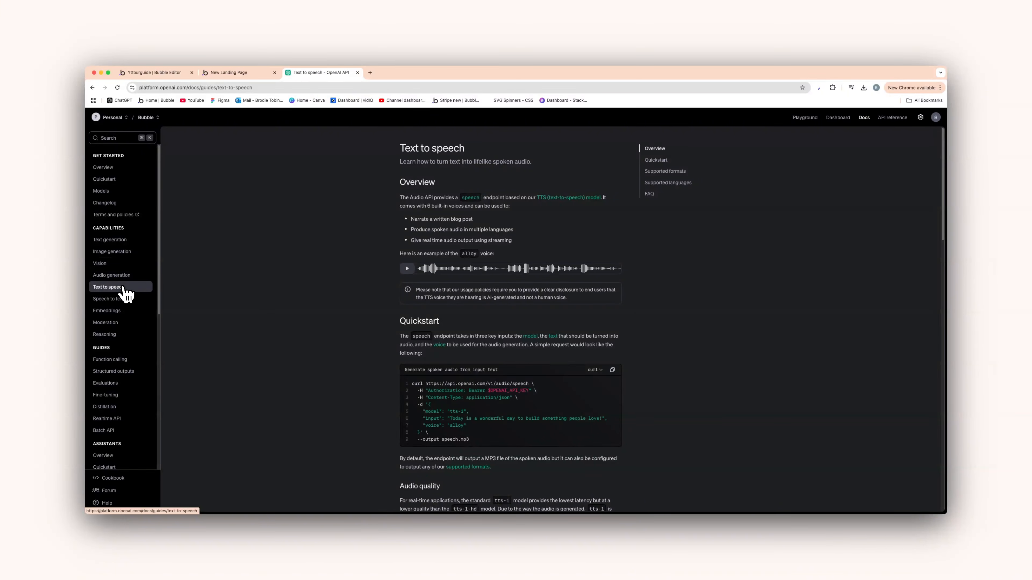
pyautogui.scroll(-2, 470, 392)
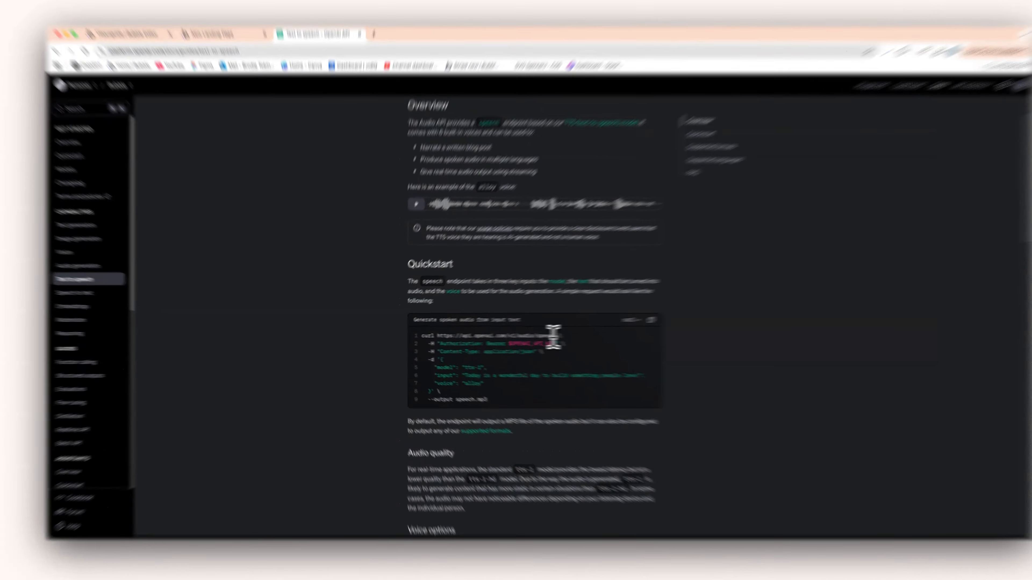
pyautogui.moveTo(528, 336); pyautogui.dragTo(425, 337)
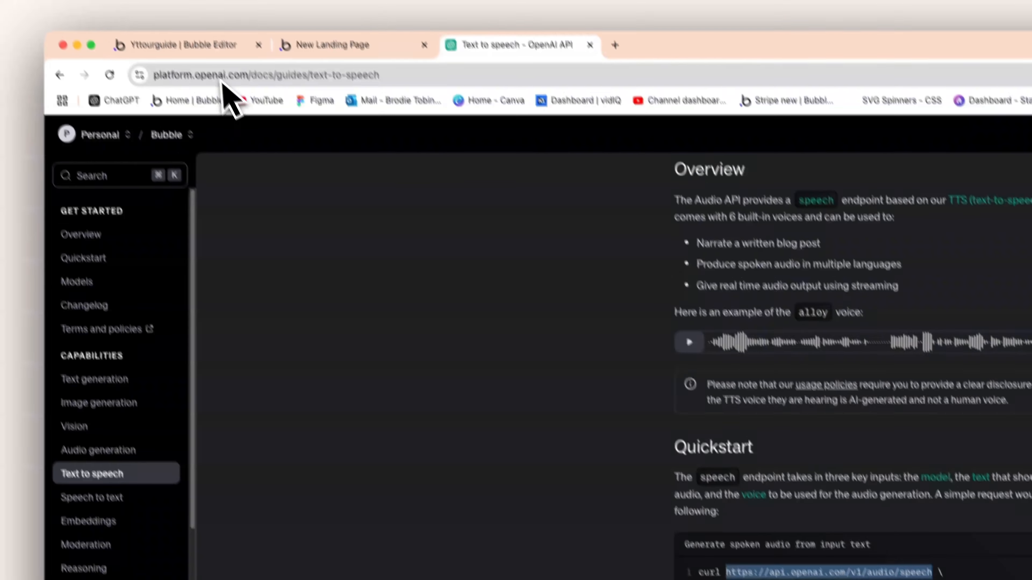
pyautogui.click(217, 48)
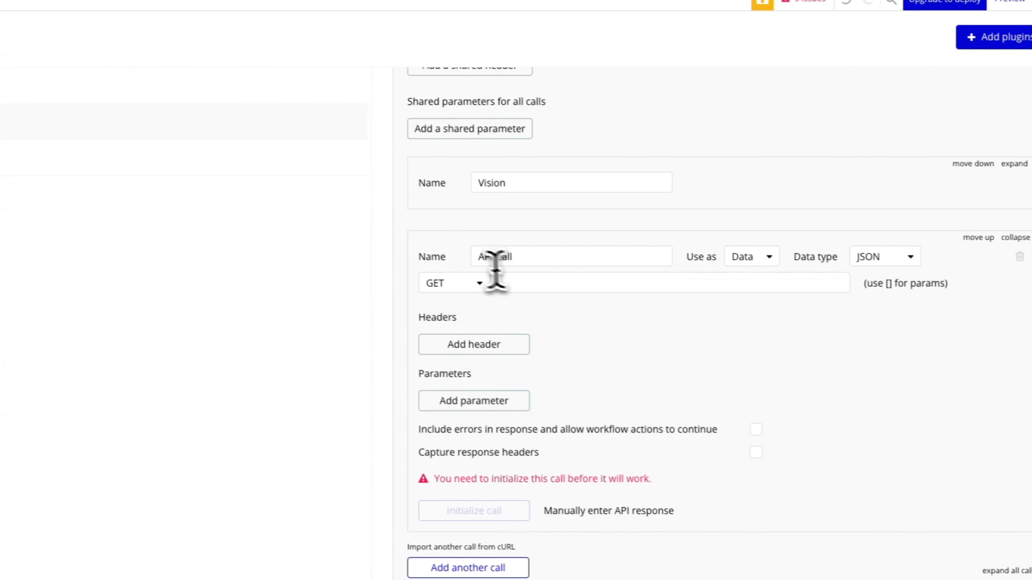
pyautogui.doubleClick(648, 292)
pyautogui.tripleClick(501, 256)
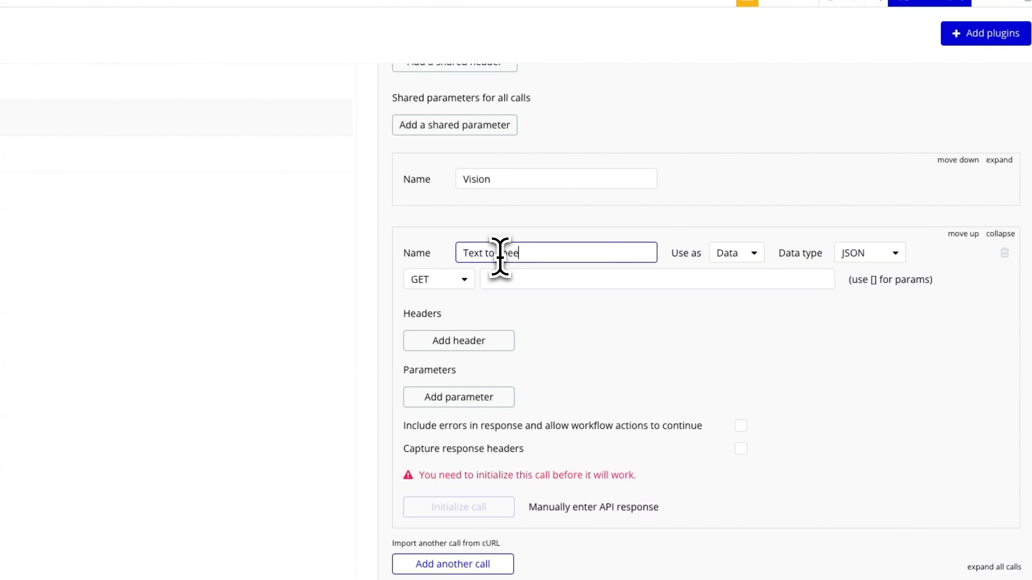
pyautogui.click(733, 254)
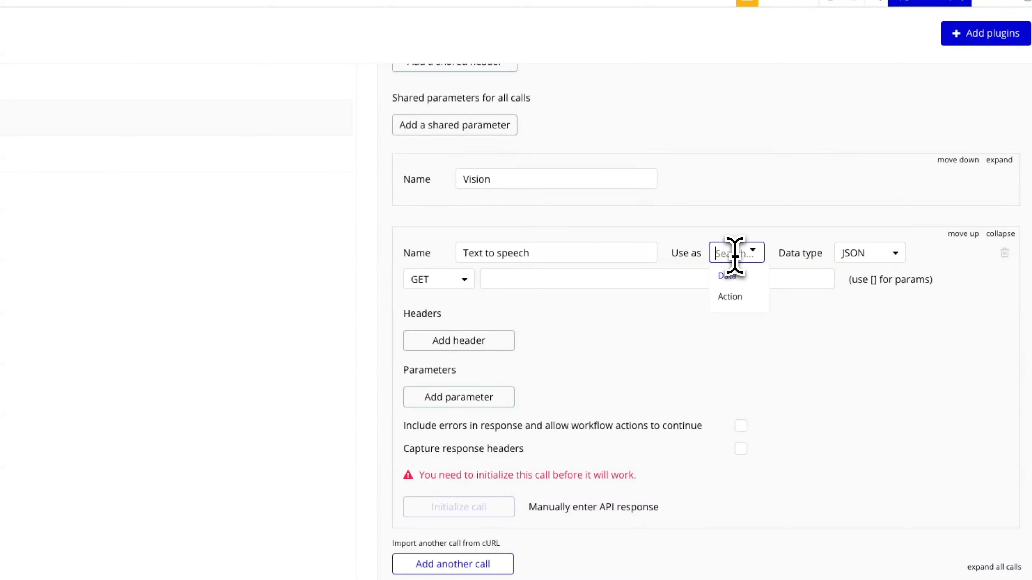
pyautogui.click(726, 297)
pyautogui.click(463, 279)
pyautogui.click(455, 323)
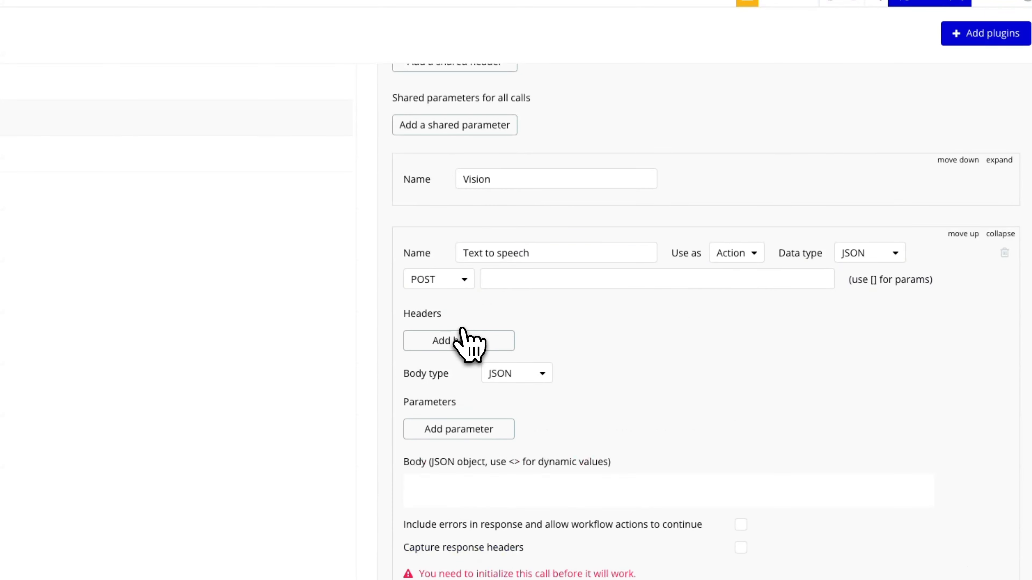
pyautogui.click(522, 279)
pyautogui.write('https://api.openai.com/v1/audio/speech')
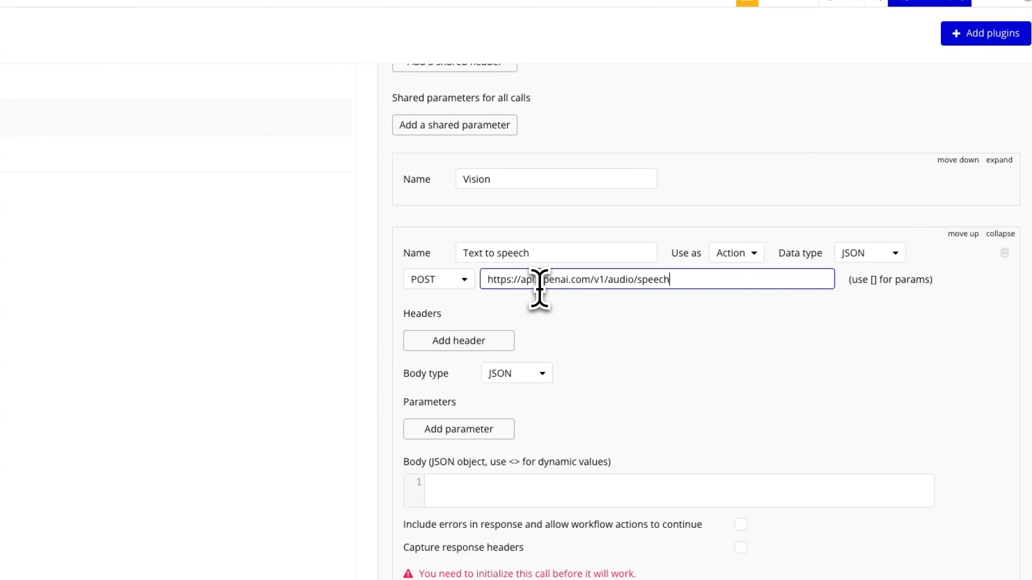
pyautogui.click(574, 332)
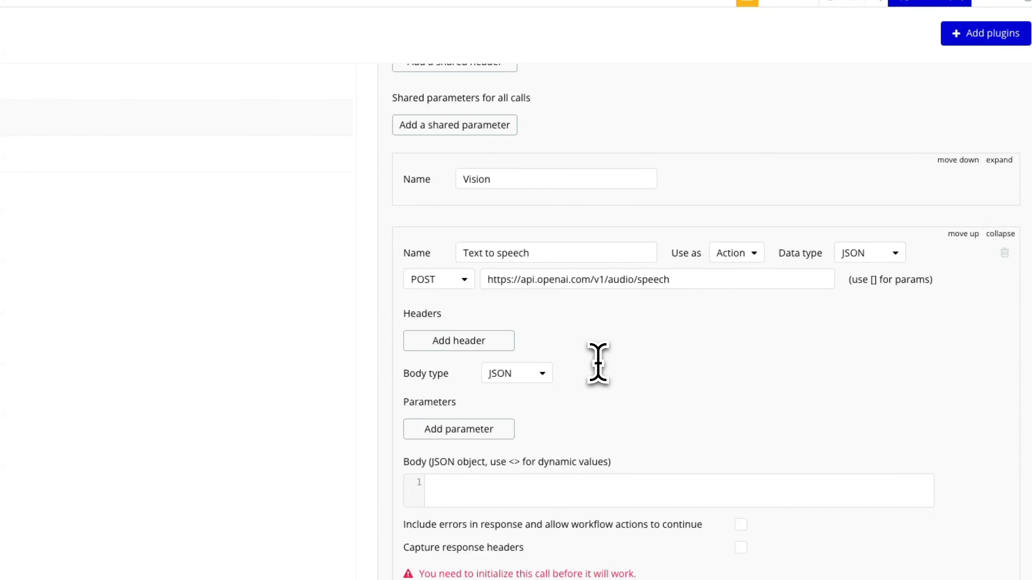
pyautogui.click(310, 74)
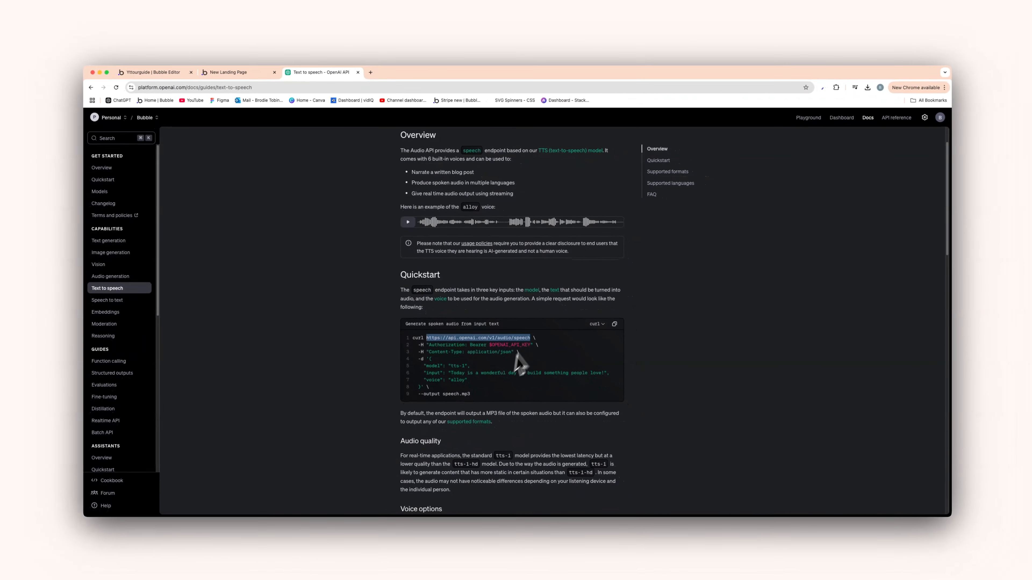
# Copy the speech example's JSON request body (lines 4–8) and return to the Bubble editor
pyautogui.click(451, 369)
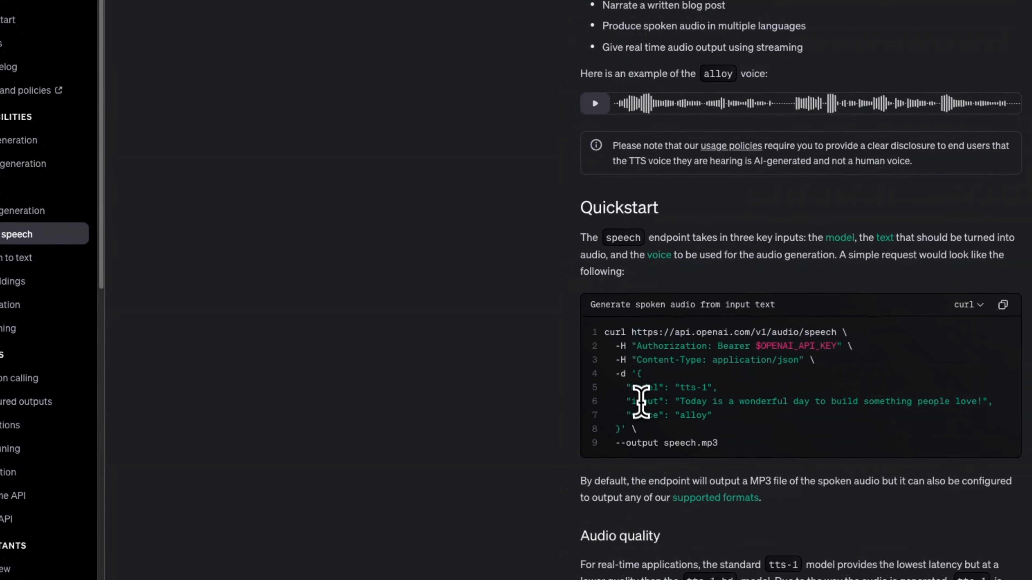
pyautogui.moveTo(640, 374); pyautogui.dragTo(622, 434)
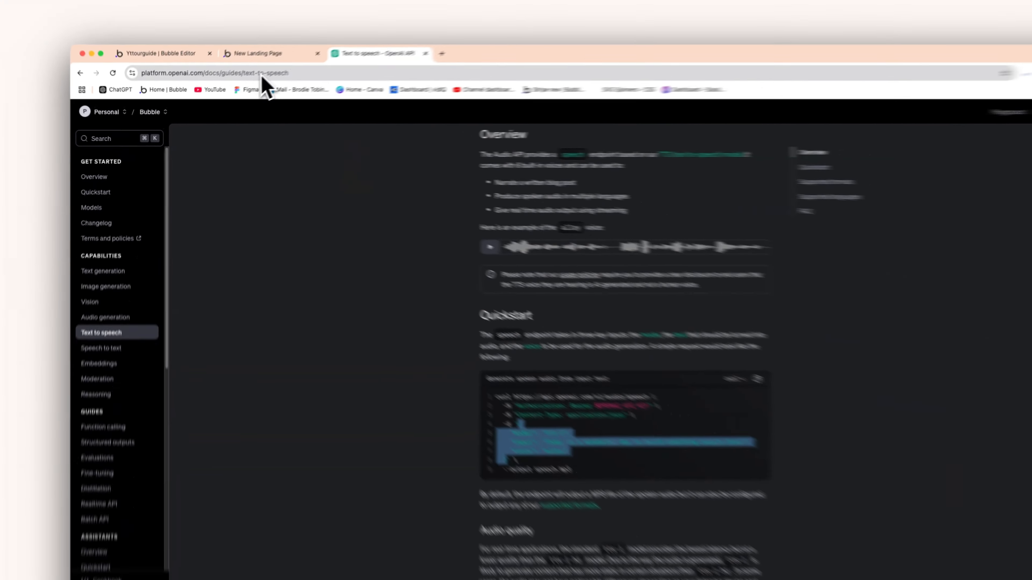
pyautogui.click(262, 55)
# Paste the tts-1 JSON request into the Text to speech body and clear the example input for <prompt>
pyautogui.click(179, 54)
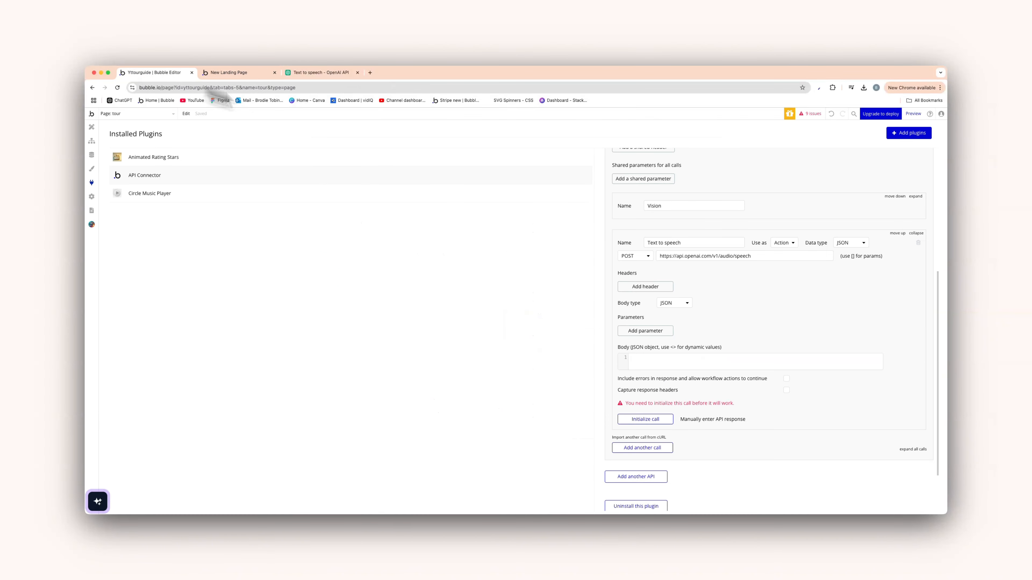
pyautogui.click(671, 360)
pyautogui.write('{     "model": "tts-1",     "input": "Today is a wonderful day to build something people love!",     "voice": "alloy"   }')
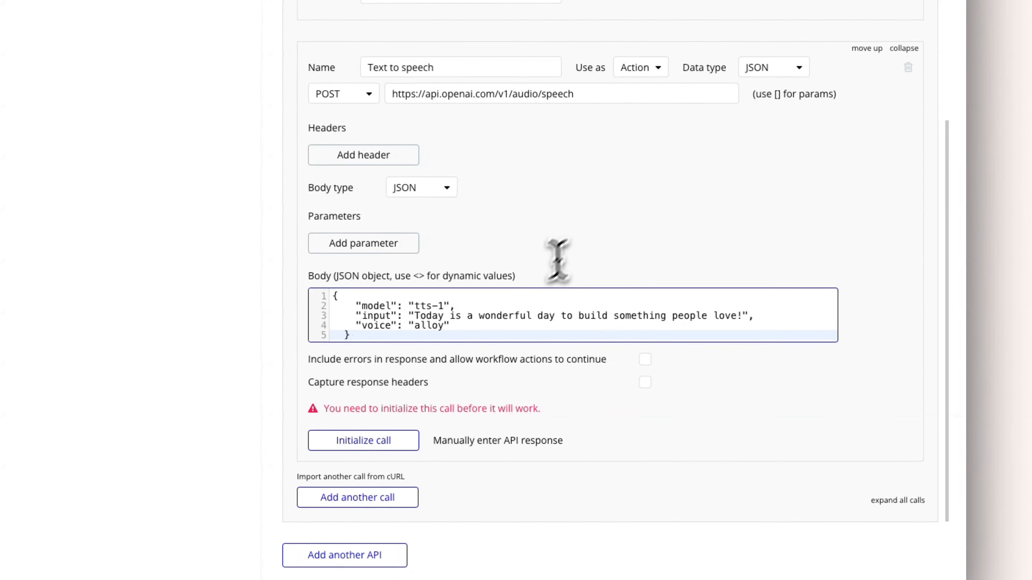
pyautogui.click(492, 255)
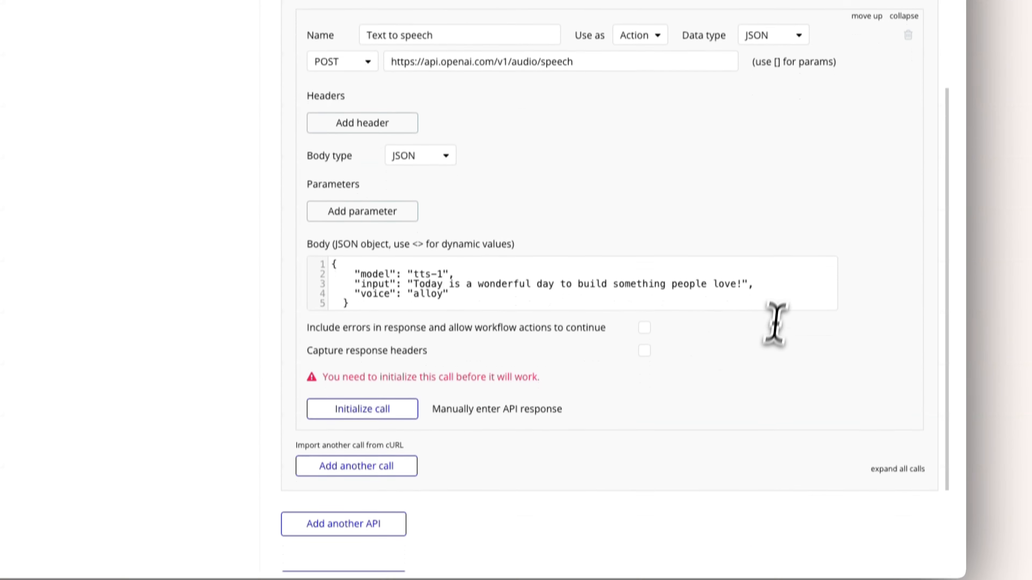
pyautogui.moveTo(747, 283); pyautogui.dragTo(415, 264)
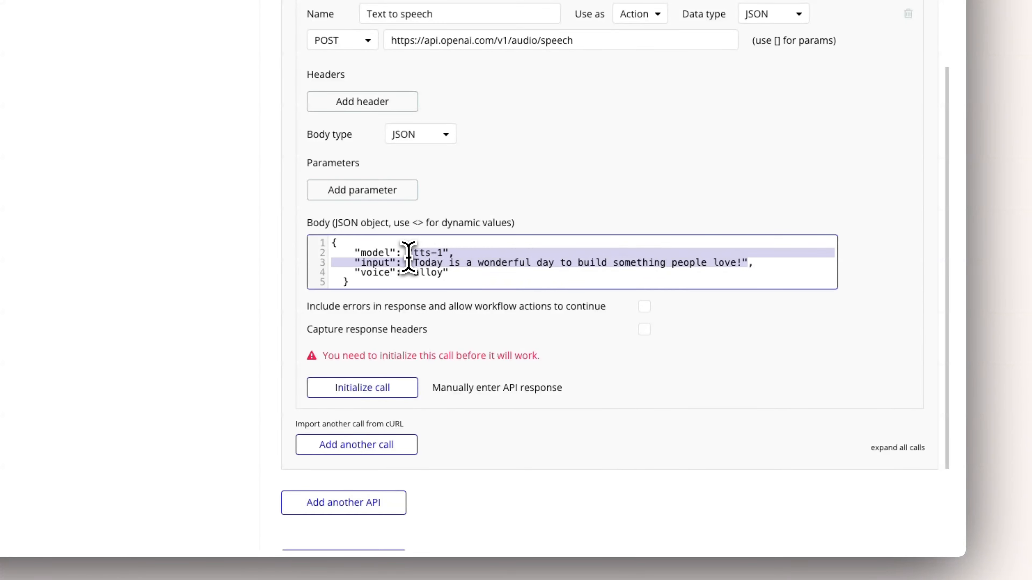
pyautogui.press('BackSpace')
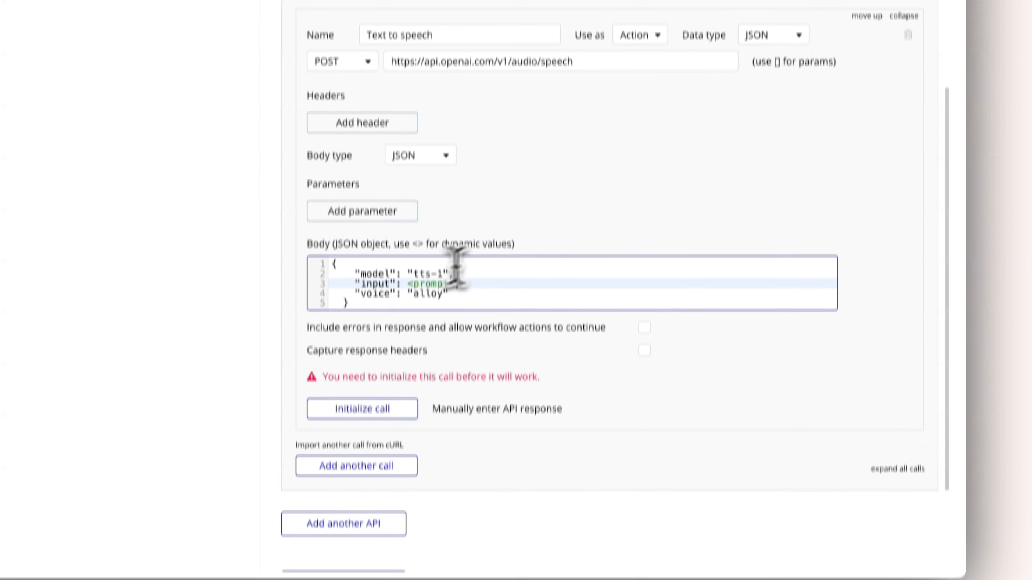
# Give the prompt parameter the test value 'hey how are you'
pyautogui.click(545, 145)
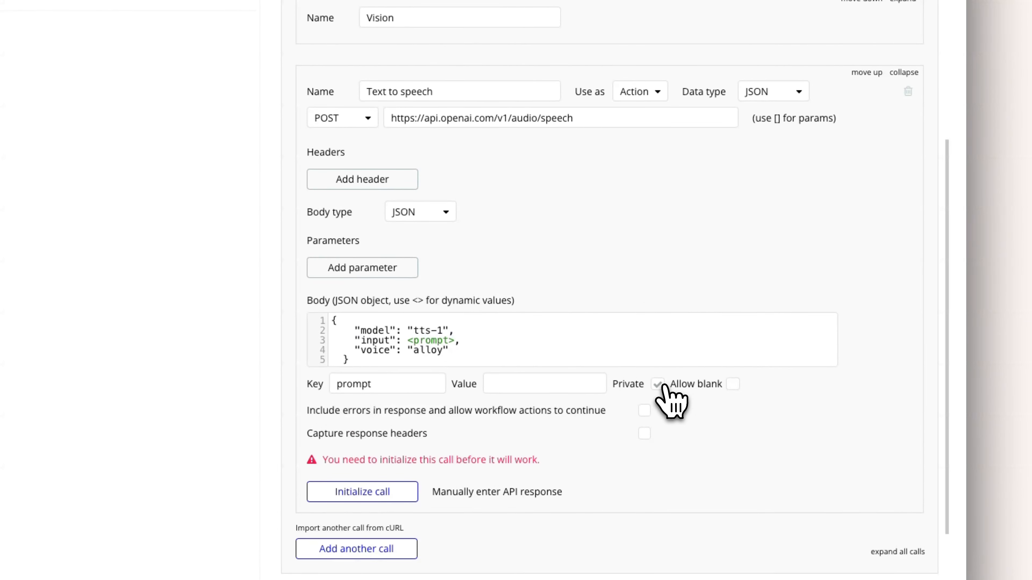
pyautogui.click(572, 384)
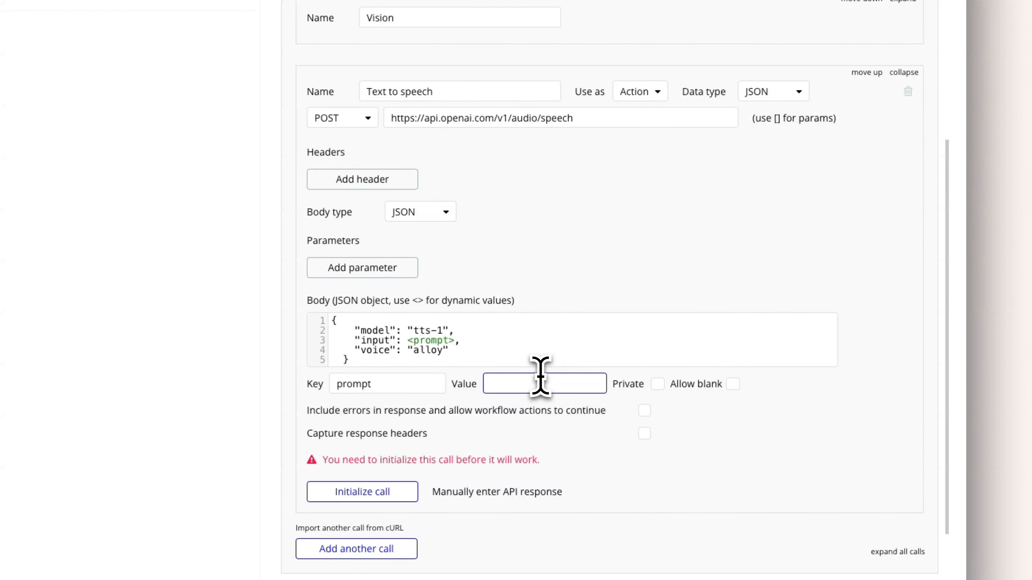
pyautogui.write('"h')
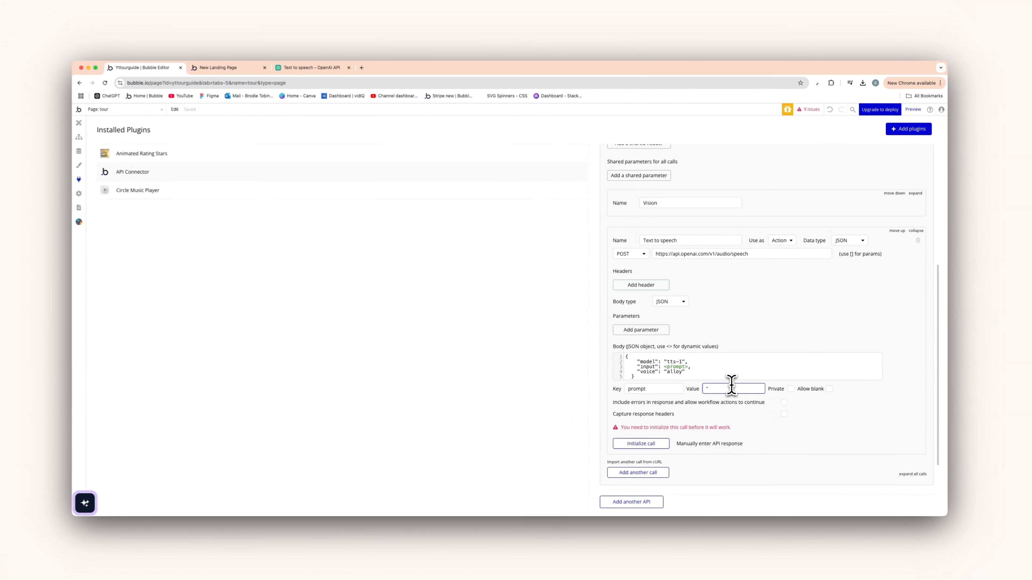
pyautogui.write('ey how are you"')
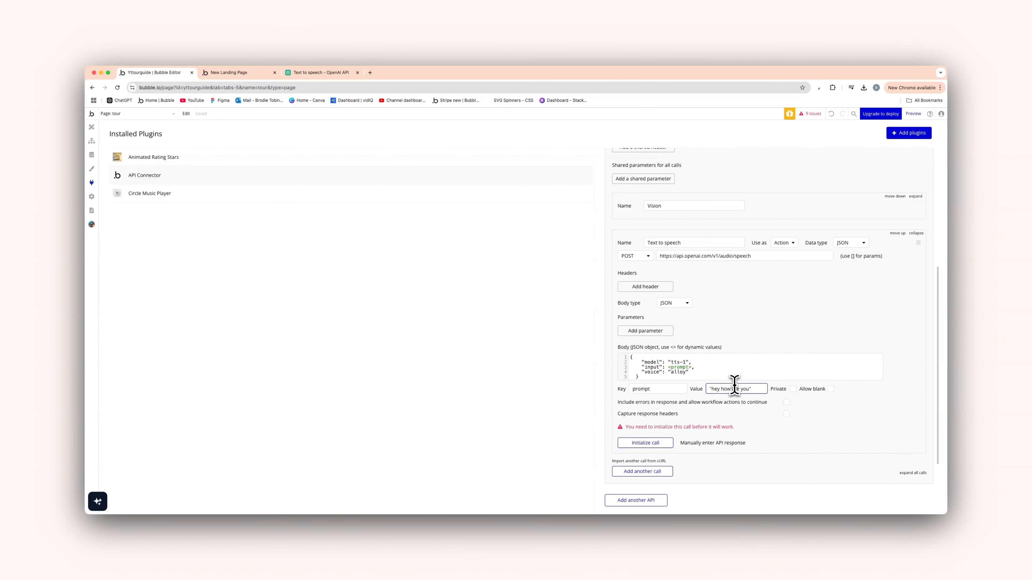
pyautogui.click(816, 408)
# Set the call's data type to File and include errors in the response
pyautogui.scroll(1, 786, 309)
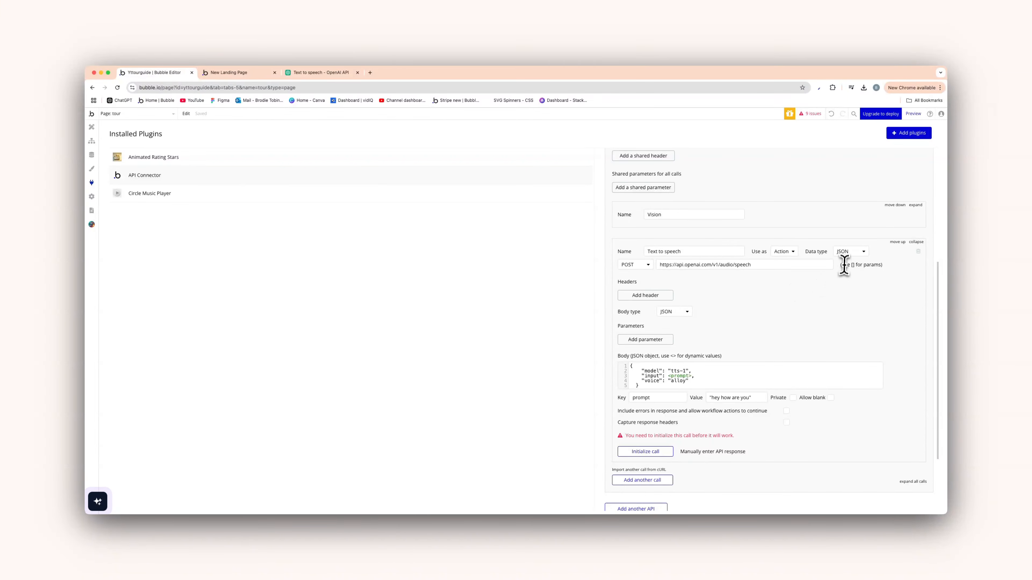
pyautogui.click(846, 251)
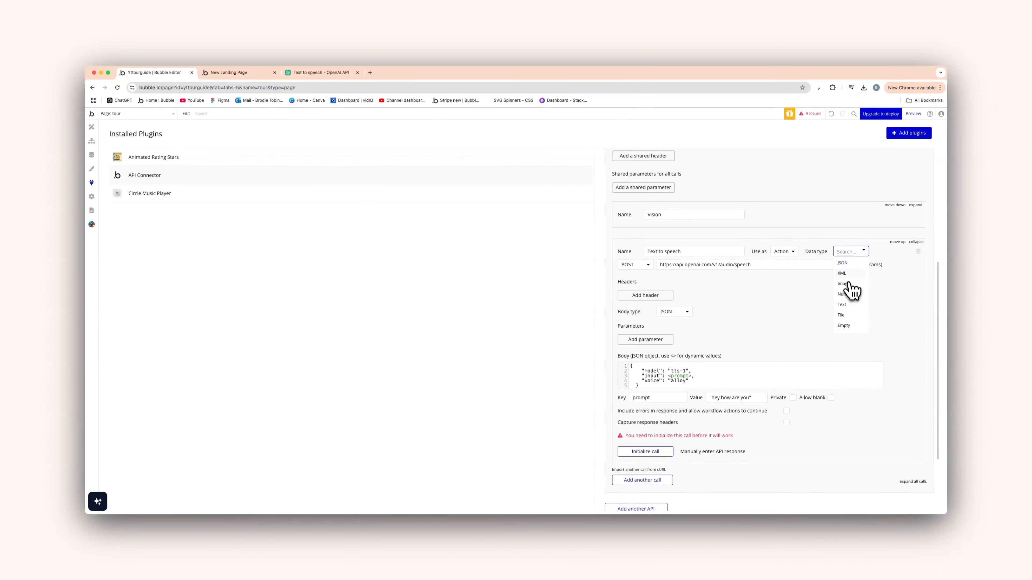
pyautogui.click(849, 315)
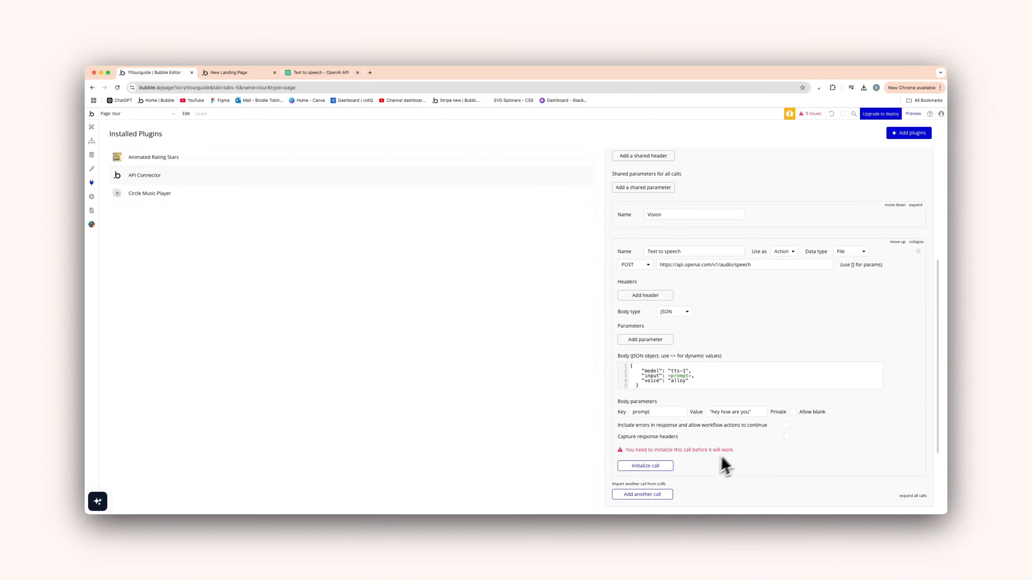
pyautogui.click(786, 426)
# Initialize the Text to speech call, type the returned body as a file, and save
pyautogui.click(660, 468)
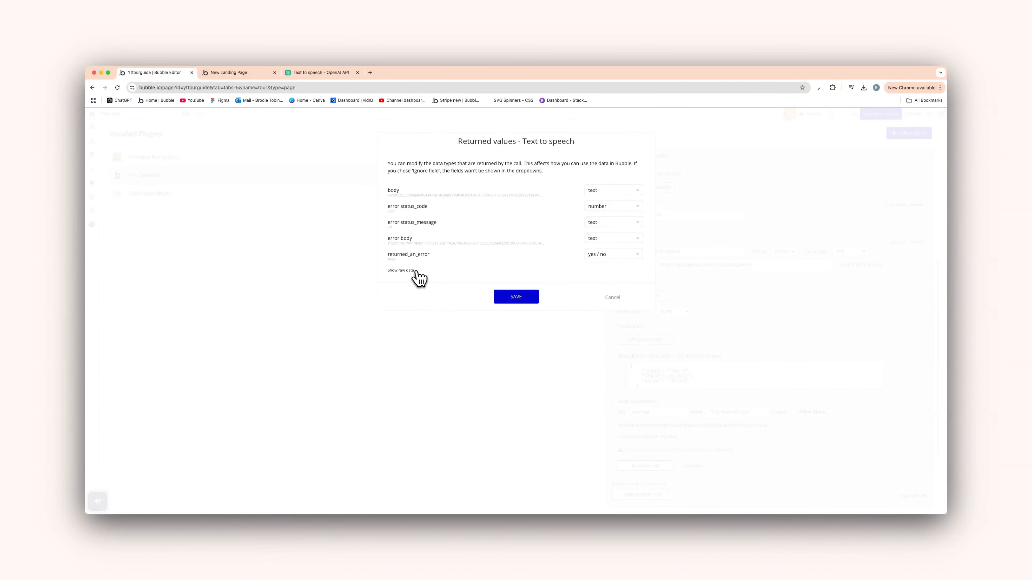
pyautogui.click(401, 270)
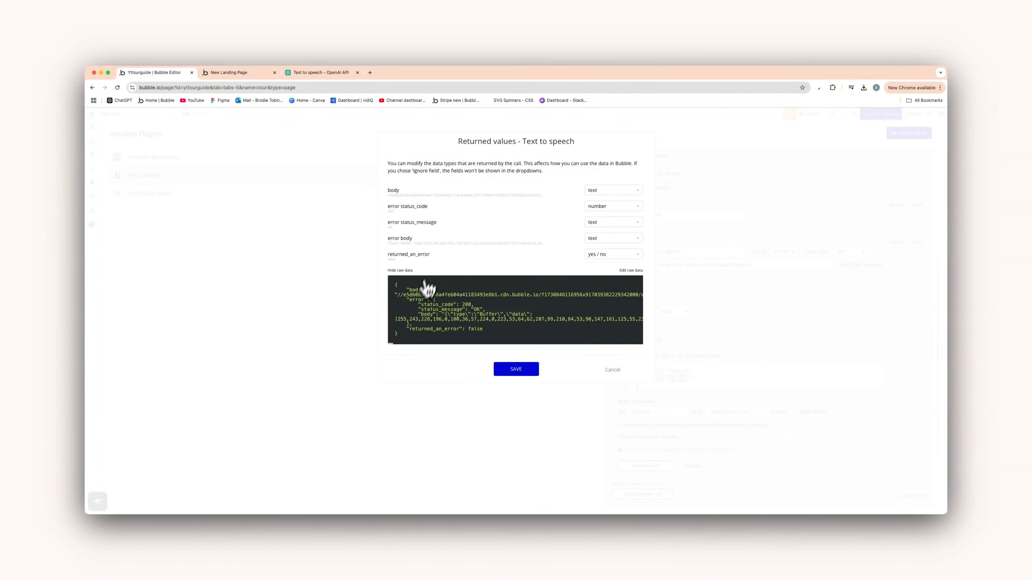
pyautogui.click(594, 198)
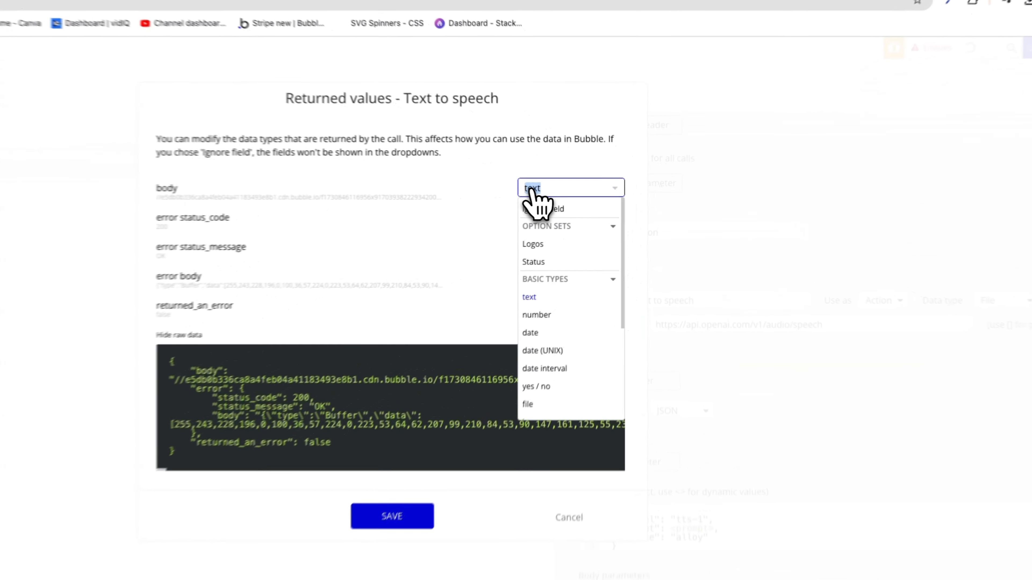
pyautogui.scroll(-2, 597, 285)
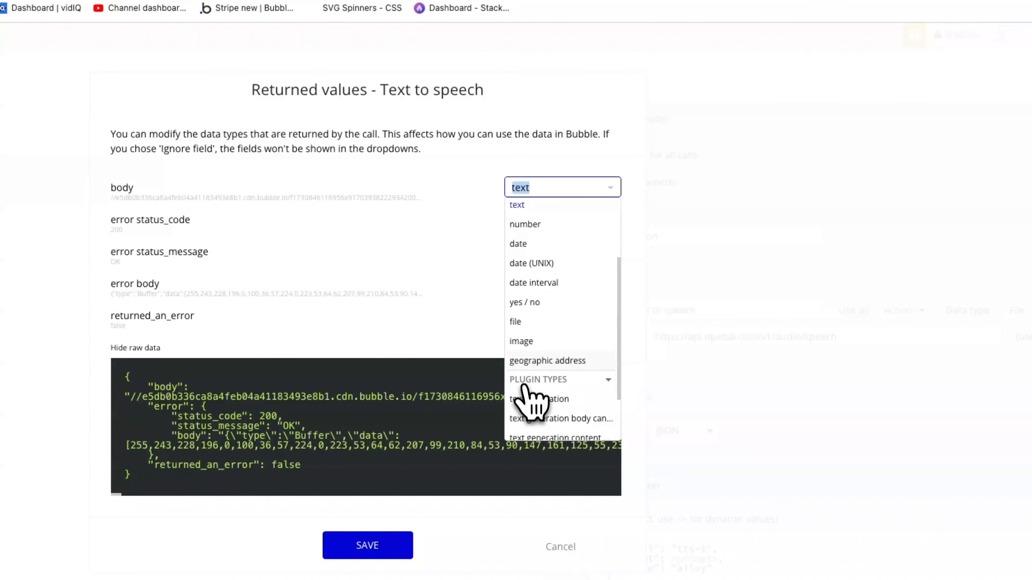
pyautogui.click(521, 324)
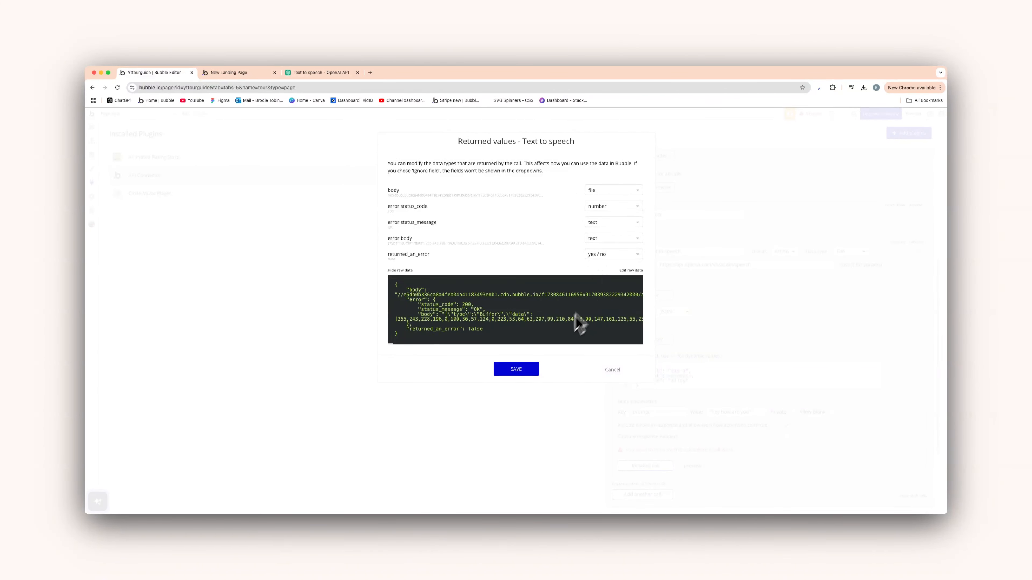
pyautogui.click(530, 370)
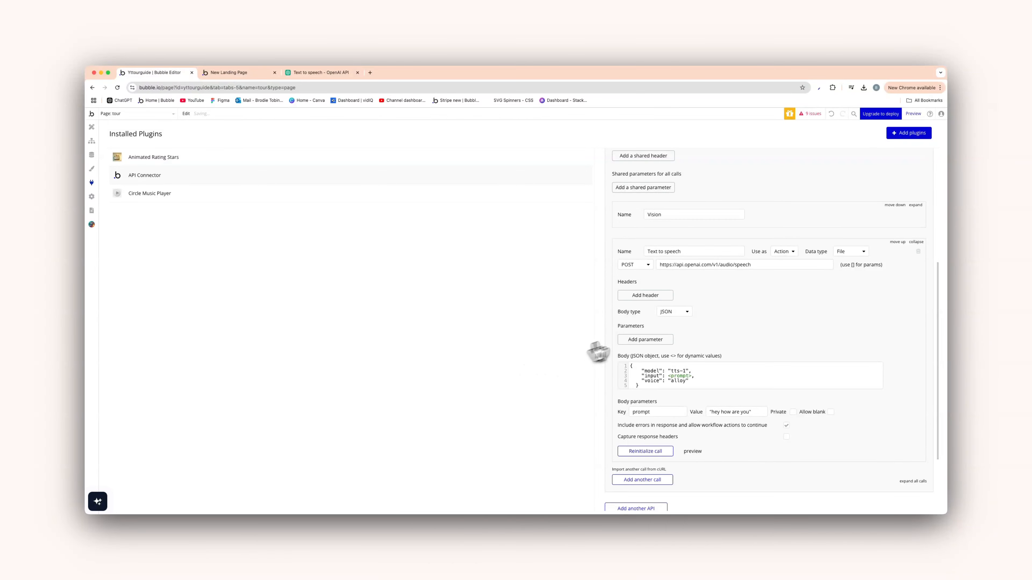
# Collapse the Text to speech call details
pyautogui.scroll(1, 662, 292)
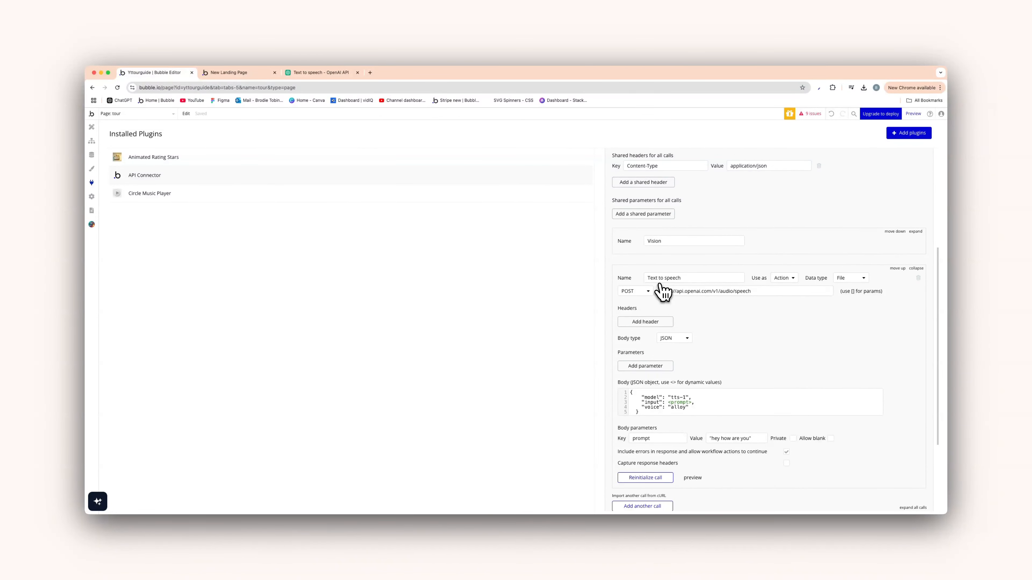
pyautogui.scroll(5, 662, 292)
pyautogui.click(915, 413)
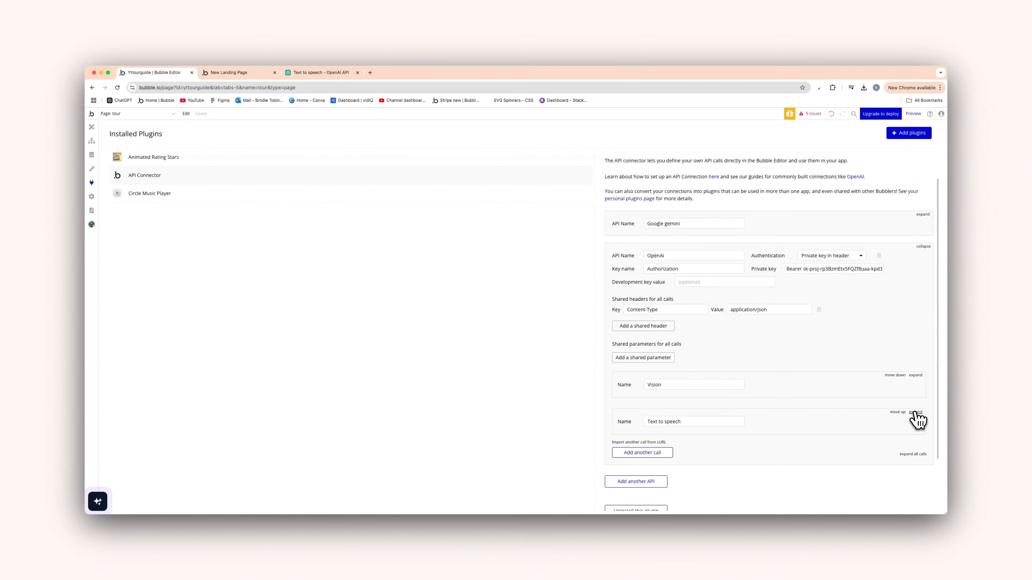
pyautogui.scroll(-3, 914, 419)
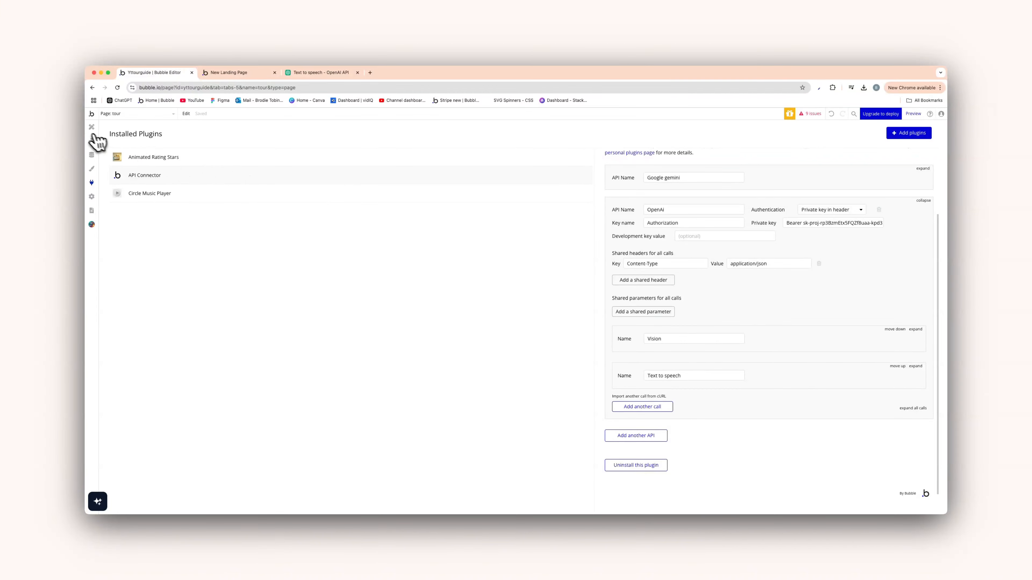
# Return to the Design editor and select the 'Start here' upload card group
pyautogui.click(92, 127)
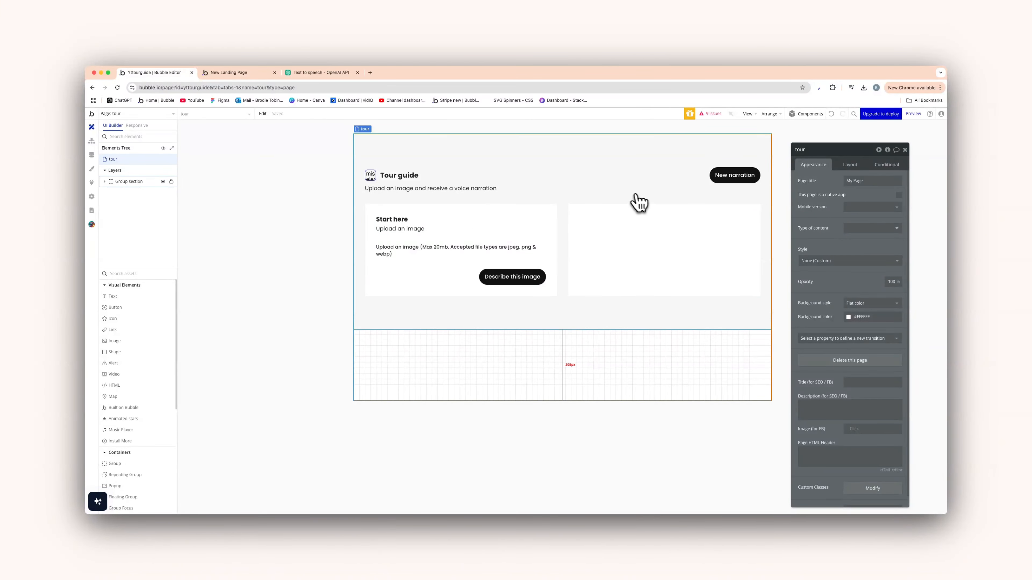
pyautogui.click(551, 216)
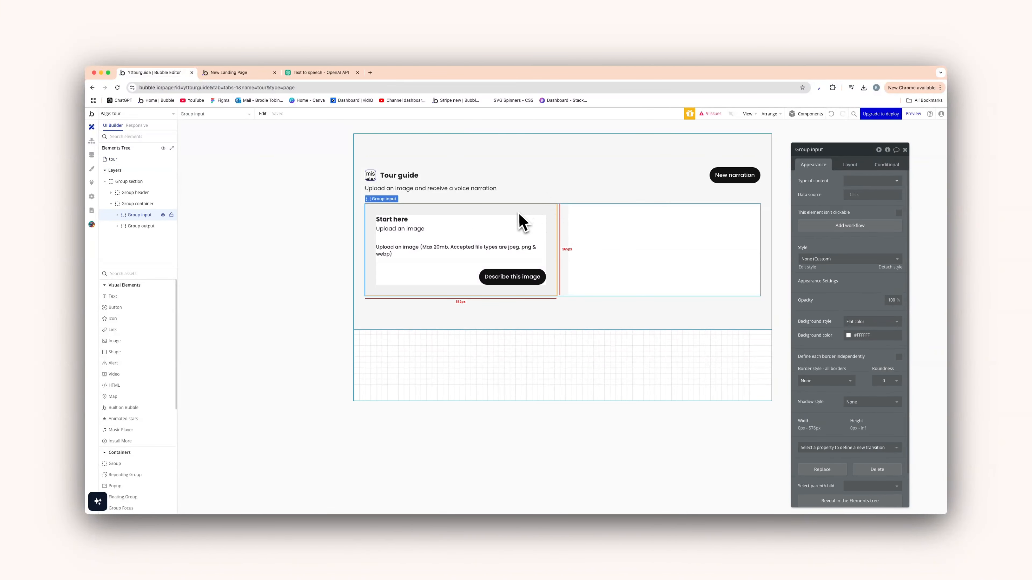